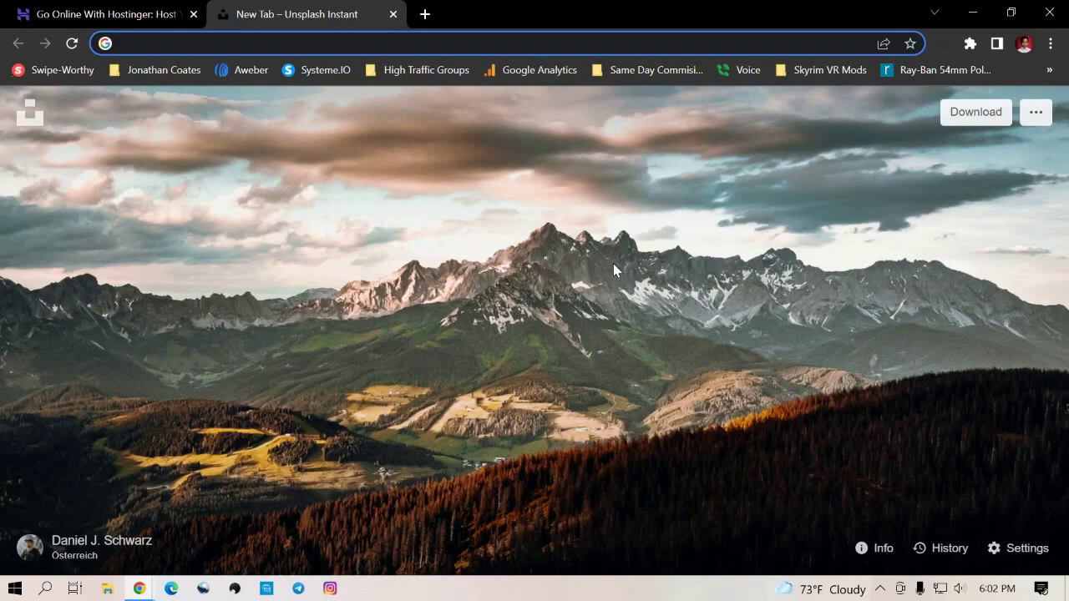
Browse the Hostinger homepage, then jump to the Web Hosting plan card at $2.99/mo
{"action": "left_click", "coordinate": [114, 12]}
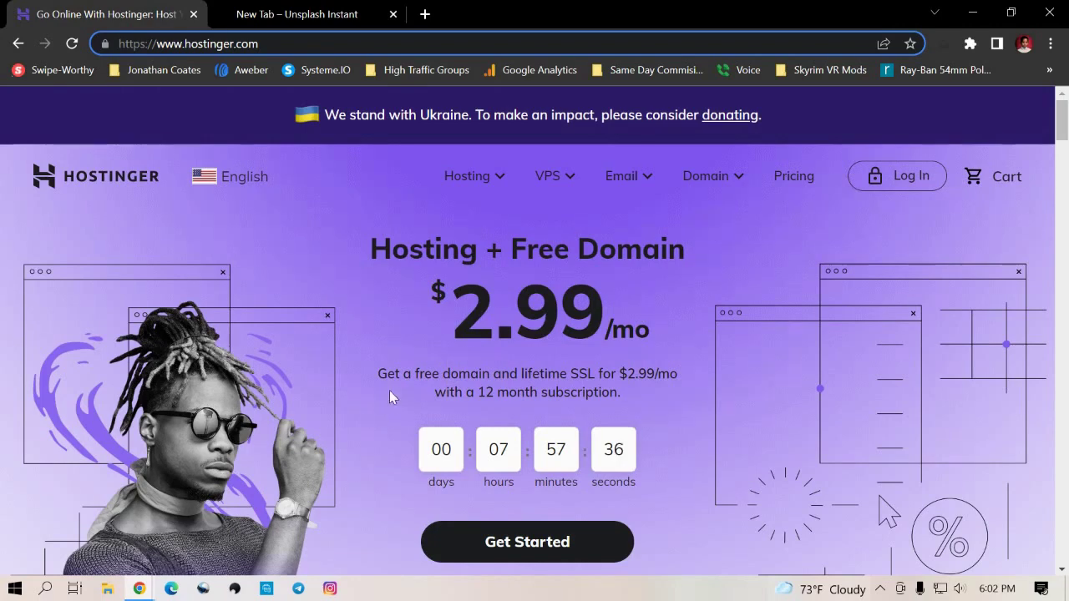
{"action": "scroll", "coordinate": [389, 392], "scroll_direction": "down", "scroll_amount": 2}
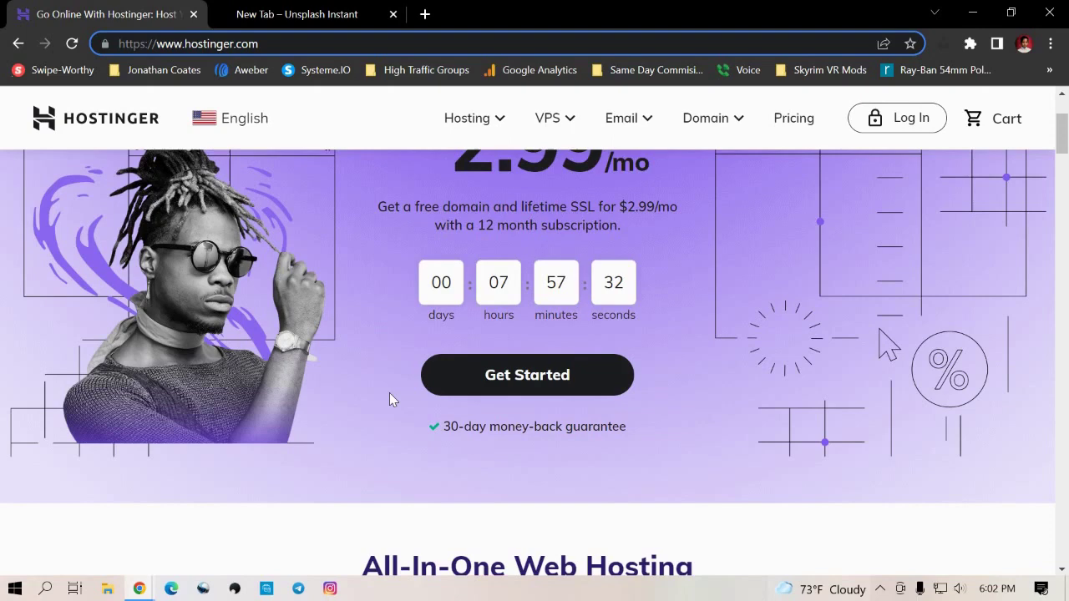
{"action": "scroll", "coordinate": [418, 392], "scroll_direction": "down", "scroll_amount": 1}
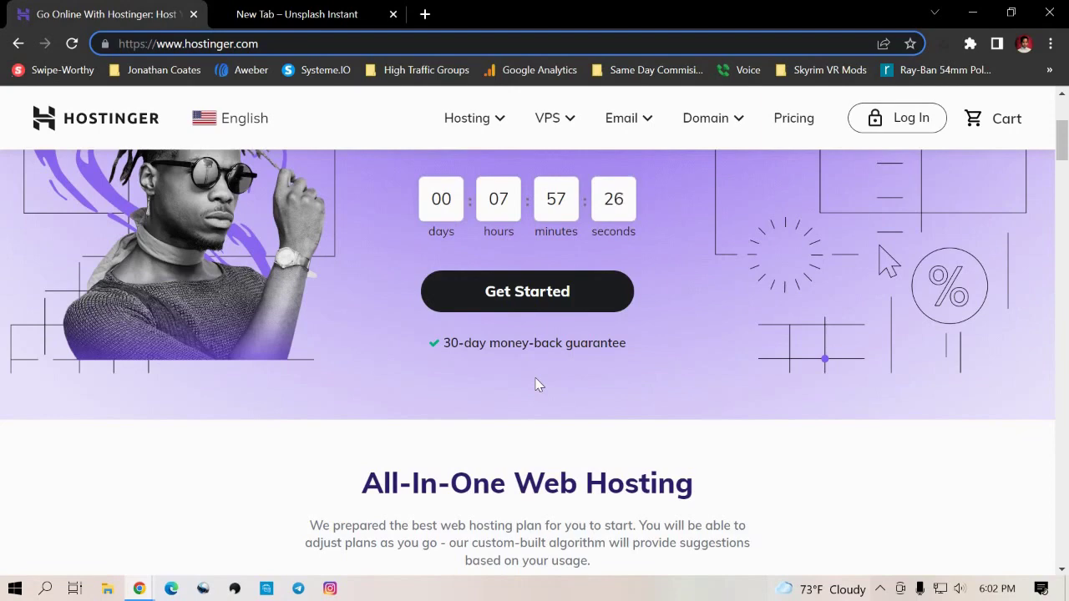
{"action": "scroll", "coordinate": [539, 384], "scroll_direction": "down", "scroll_amount": 5}
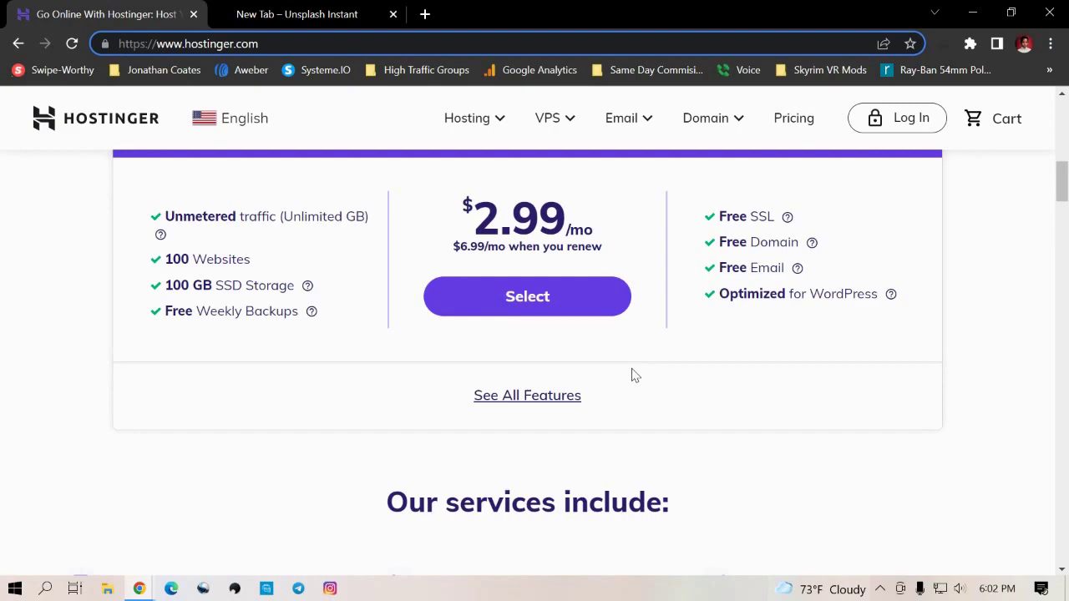
{"action": "scroll", "coordinate": [632, 376], "scroll_direction": "down", "scroll_amount": 9}
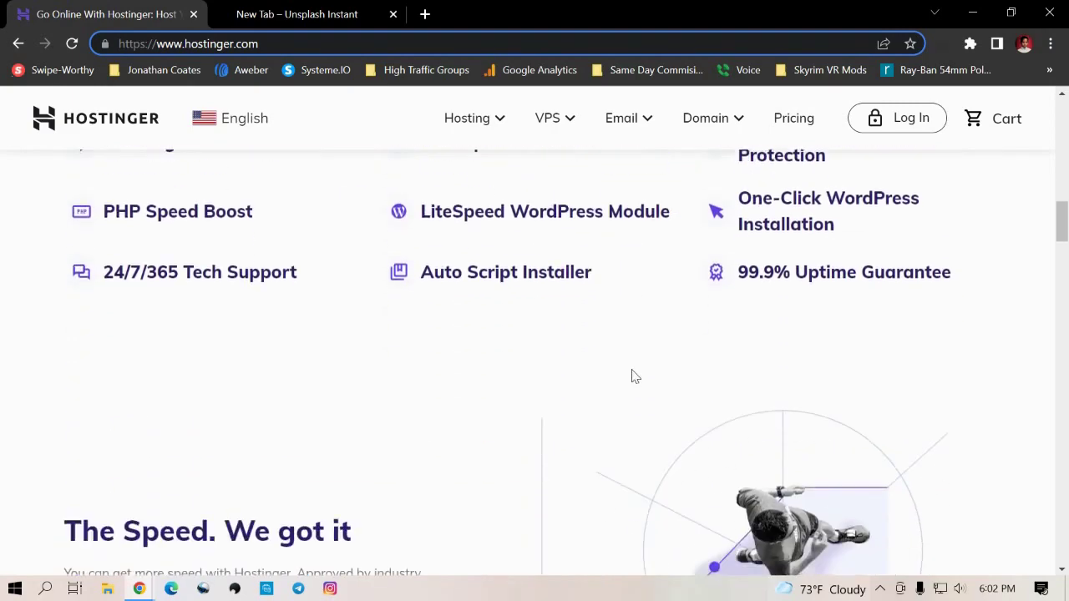
{"action": "scroll", "coordinate": [632, 376], "scroll_direction": "down", "scroll_amount": 1}
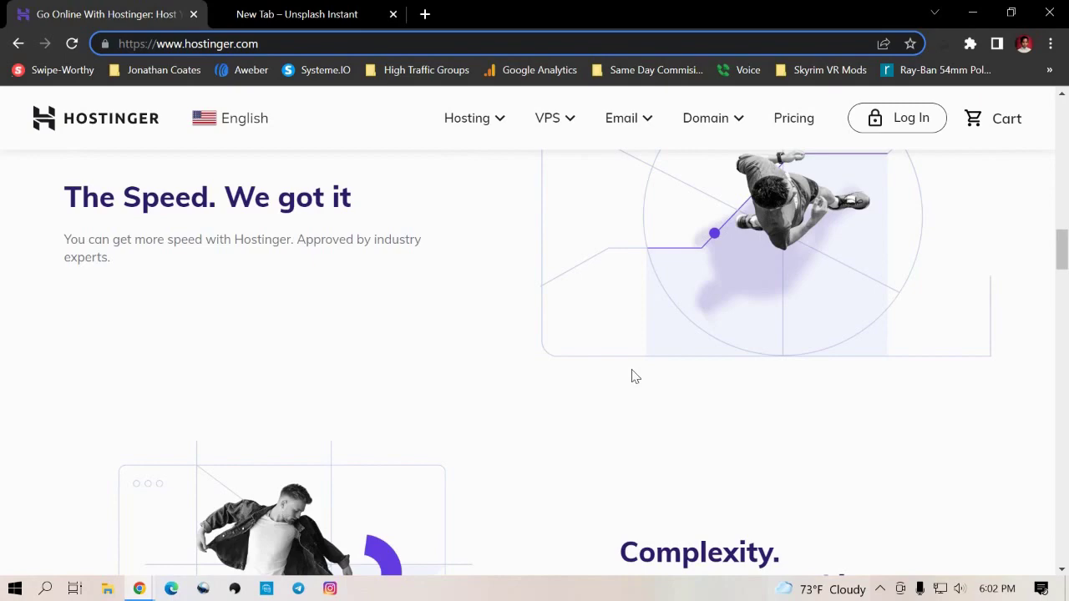
{"action": "scroll", "coordinate": [632, 376], "scroll_direction": "down", "scroll_amount": 1}
{"action": "scroll", "coordinate": [633, 376], "scroll_direction": "up", "scroll_amount": 5}
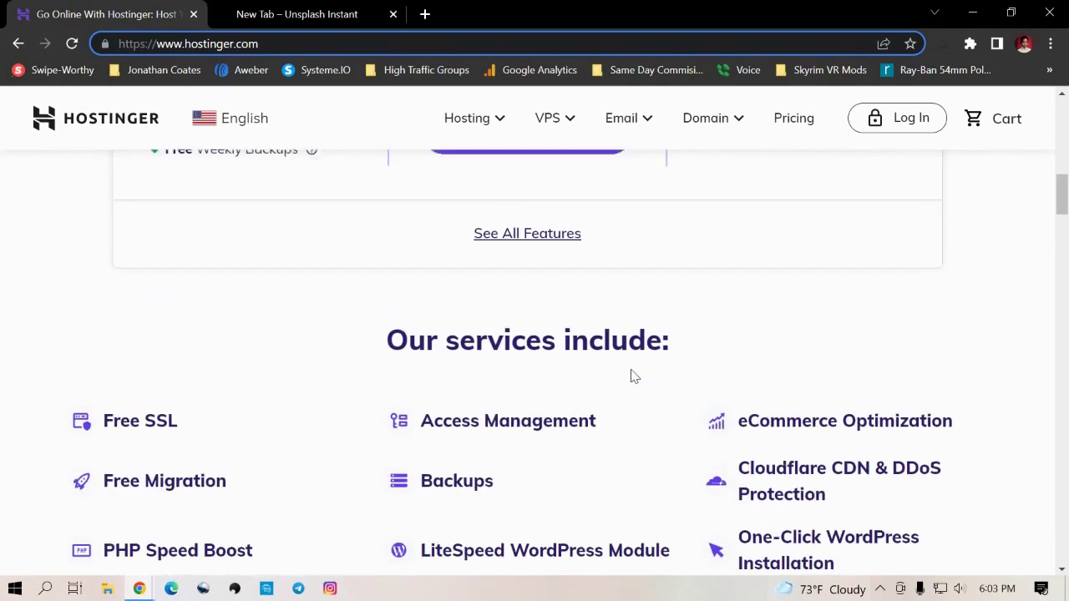
{"action": "scroll", "coordinate": [633, 375], "scroll_direction": "up", "scroll_amount": 10}
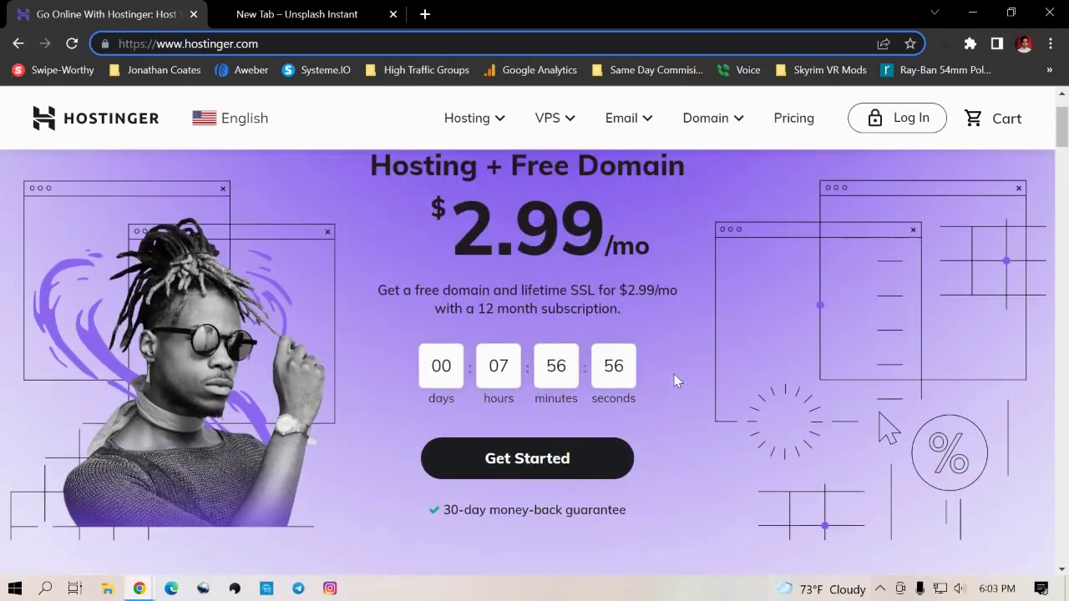
{"action": "scroll", "coordinate": [677, 381], "scroll_direction": "up", "scroll_amount": 1}
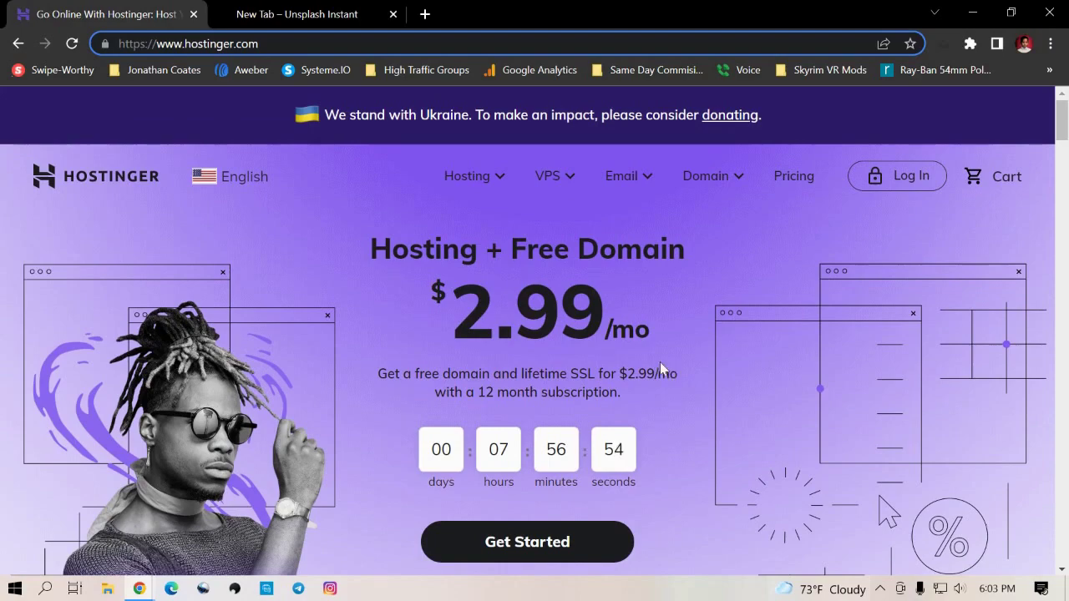
{"action": "scroll", "coordinate": [664, 368], "scroll_direction": "down", "scroll_amount": 2}
{"action": "left_click", "coordinate": [522, 382]}
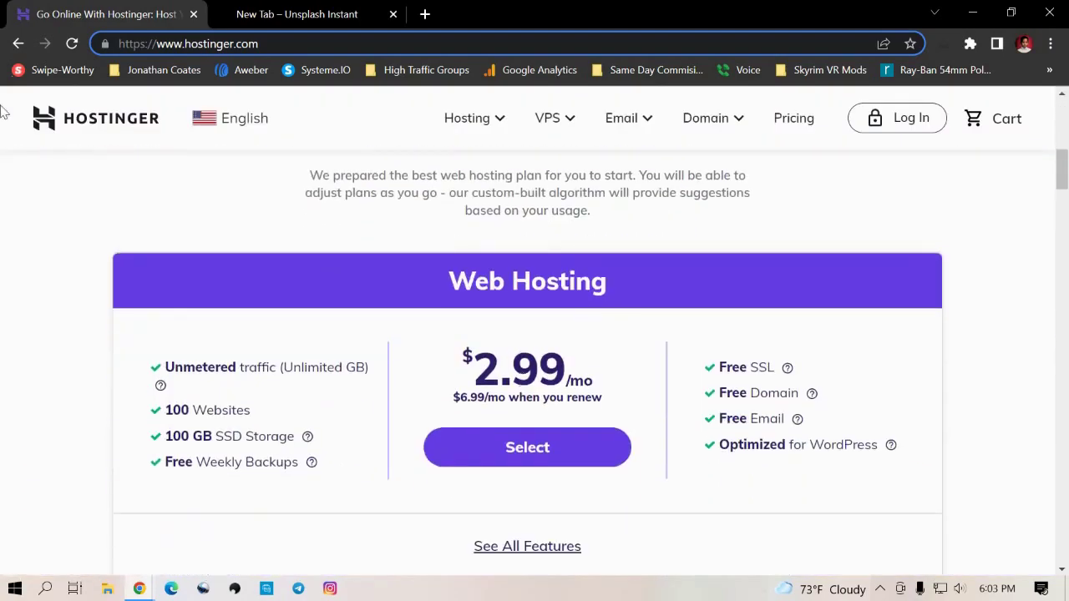
Reload the homepage and expand all Web Hosting plan features, such as 100 parked domains and 3 GB databases
{"action": "left_click", "coordinate": [50, 118]}
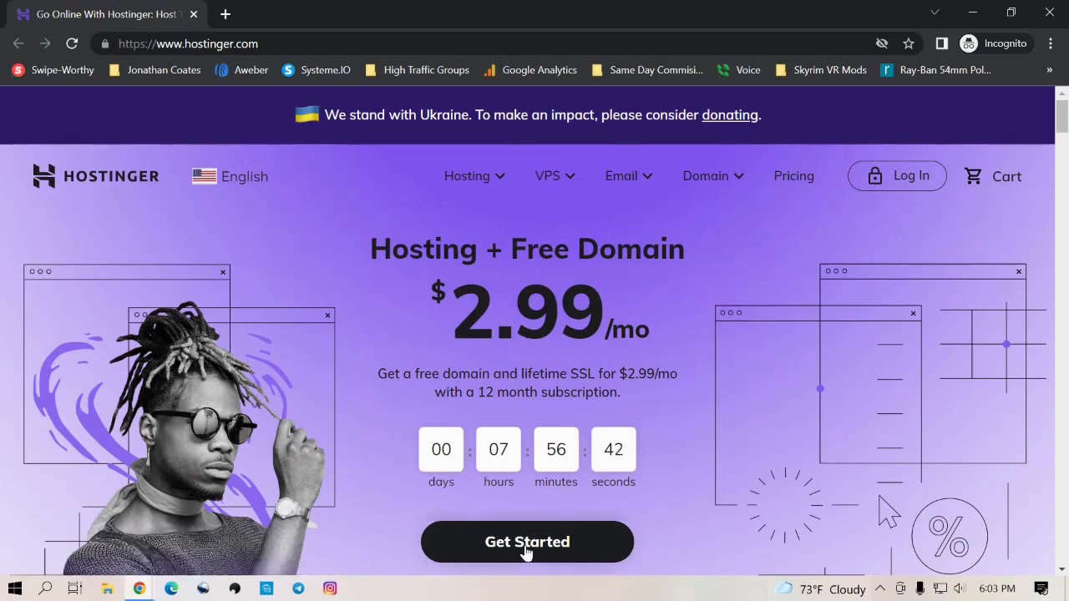
{"action": "scroll", "coordinate": [528, 551], "scroll_direction": "down", "scroll_amount": 9}
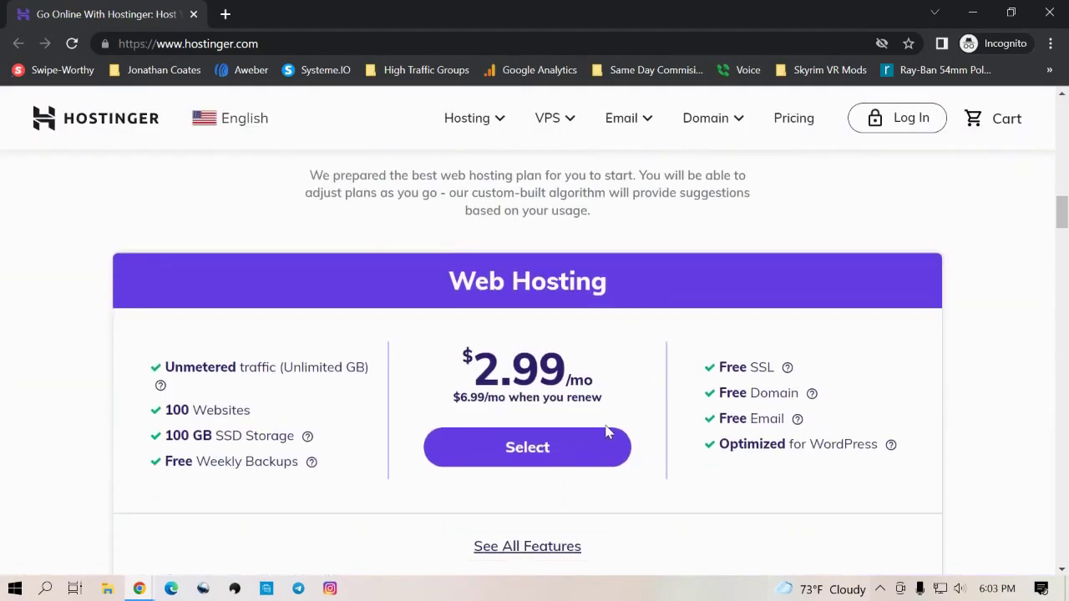
{"action": "scroll", "coordinate": [607, 432], "scroll_direction": "down", "scroll_amount": 1}
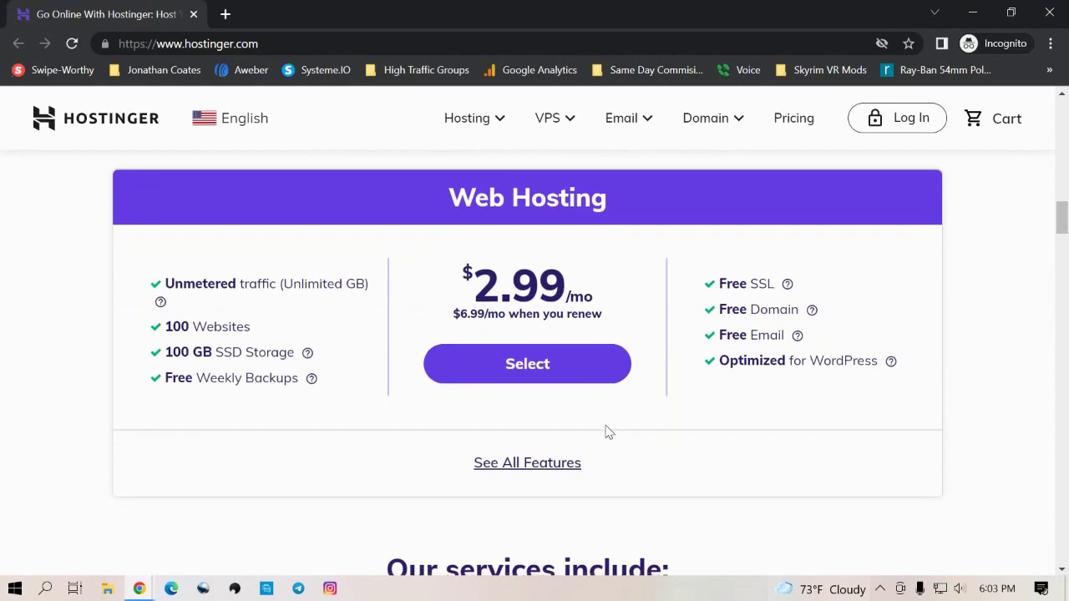
{"action": "left_click", "coordinate": [516, 465]}
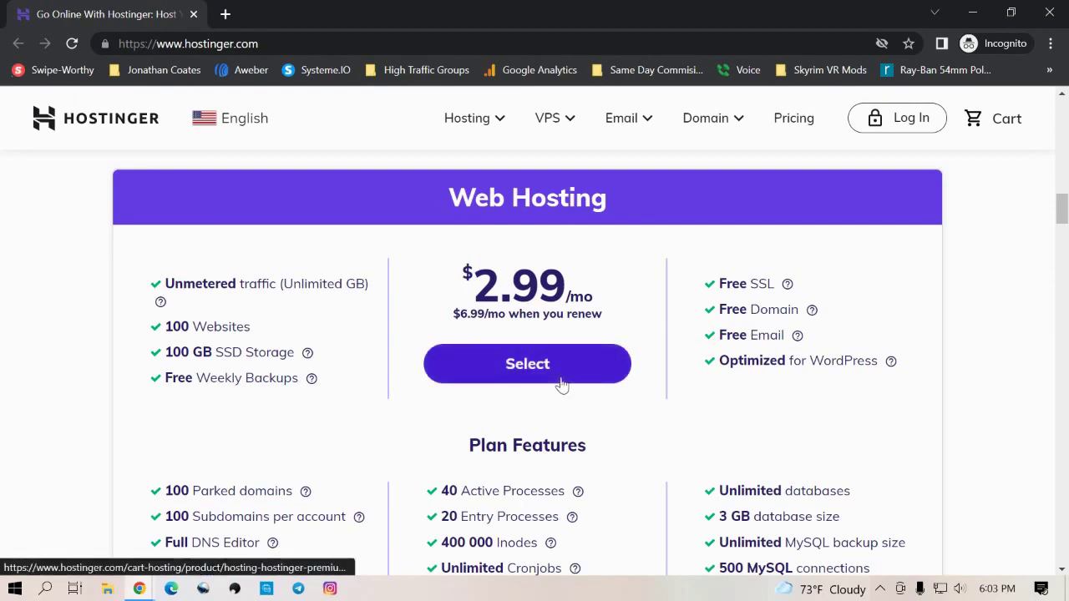
{"action": "scroll", "coordinate": [560, 384], "scroll_direction": "down", "scroll_amount": 2}
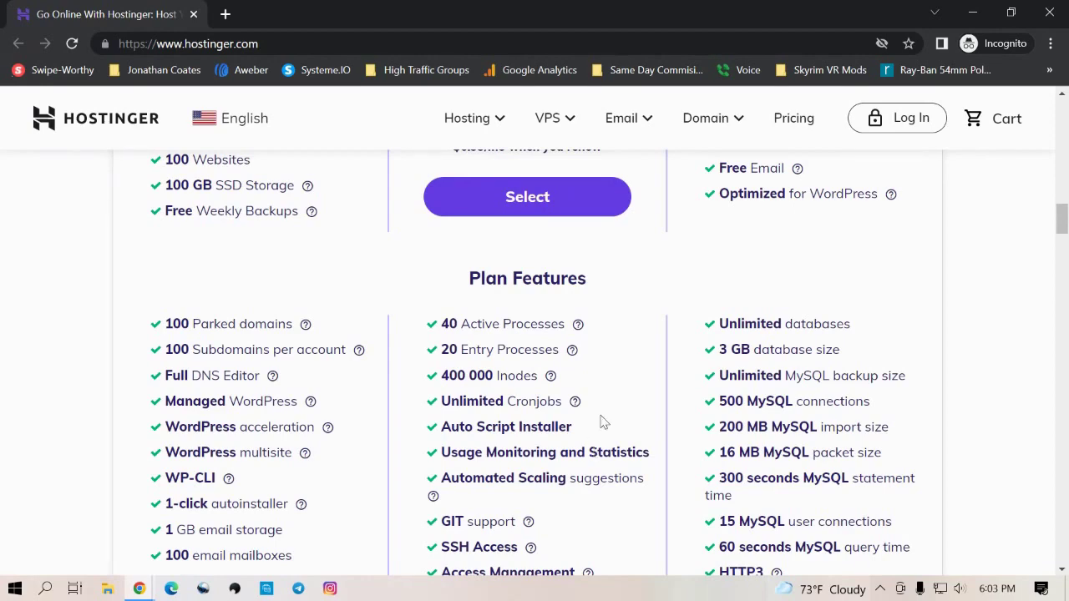
{"action": "scroll", "coordinate": [608, 412], "scroll_direction": "down", "scroll_amount": 5}
{"action": "scroll", "coordinate": [608, 412], "scroll_direction": "down", "scroll_amount": 2}
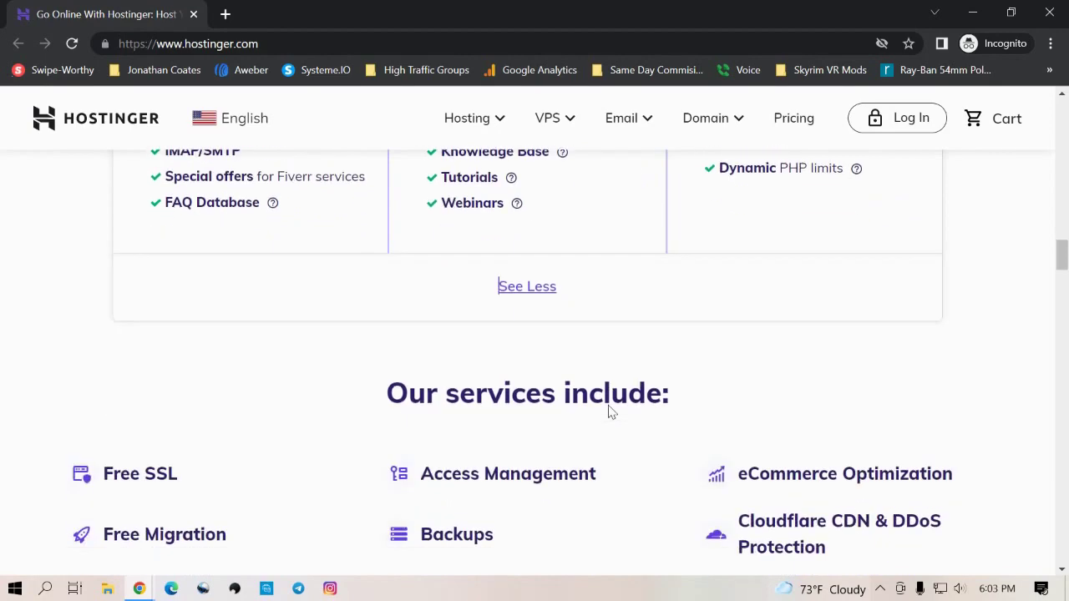
{"action": "scroll", "coordinate": [608, 410], "scroll_direction": "up", "scroll_amount": 10}
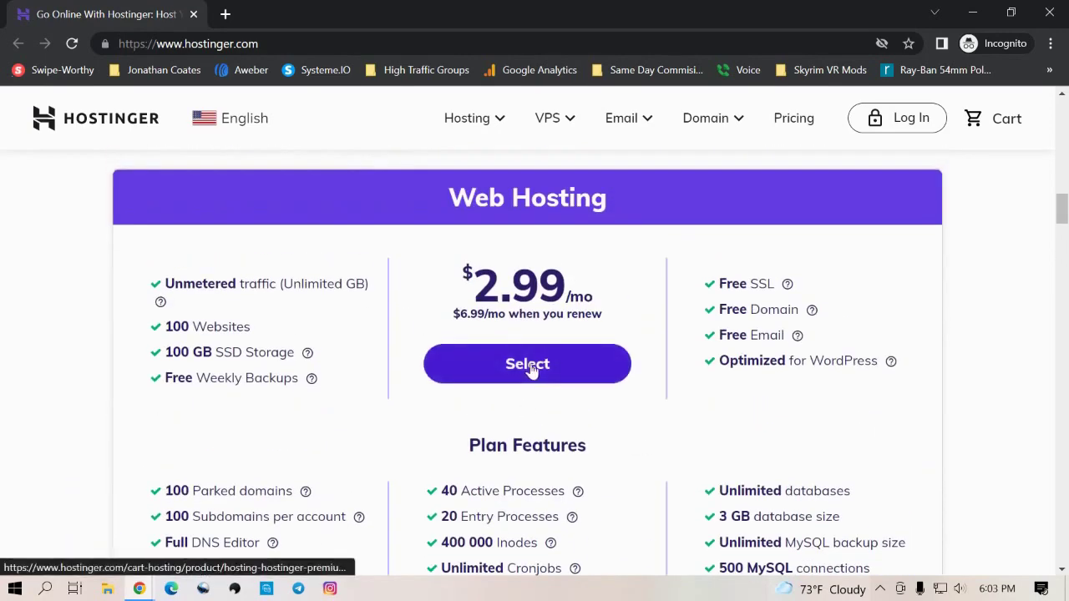
Select the Web Hosting plan and set the cart to a 1-month period totalling $16.98
{"action": "left_click", "coordinate": [524, 370]}
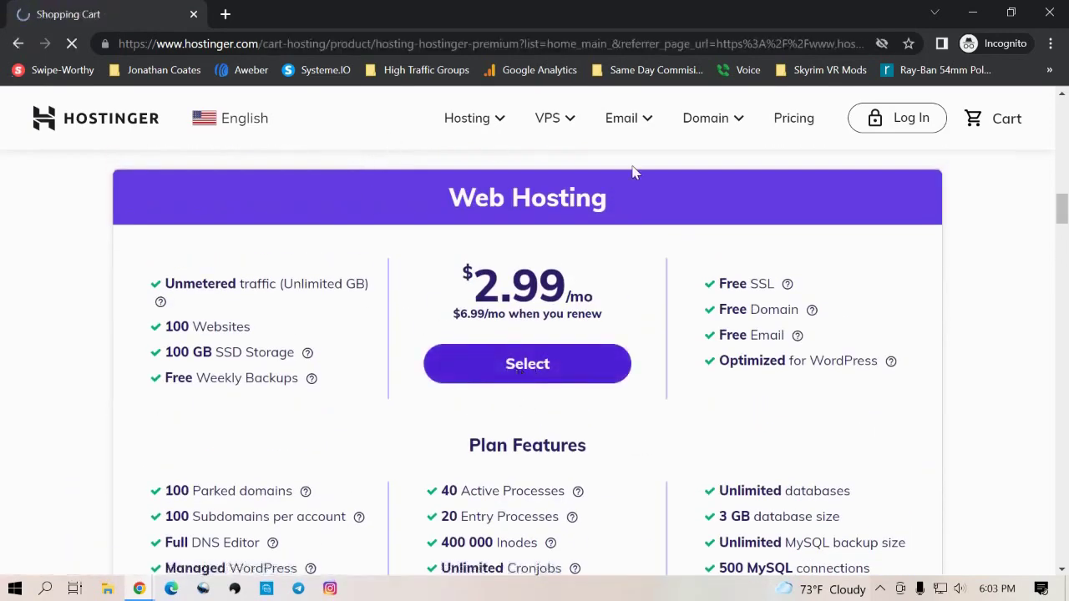
{"action": "scroll", "coordinate": [417, 318], "scroll_direction": "down", "scroll_amount": 4}
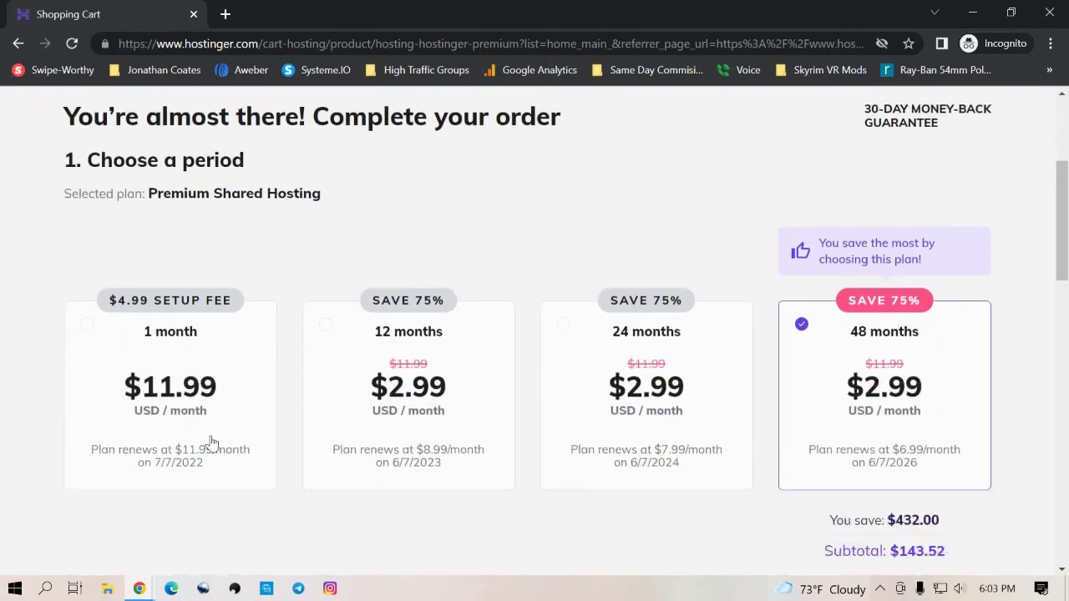
{"action": "left_click", "coordinate": [111, 334]}
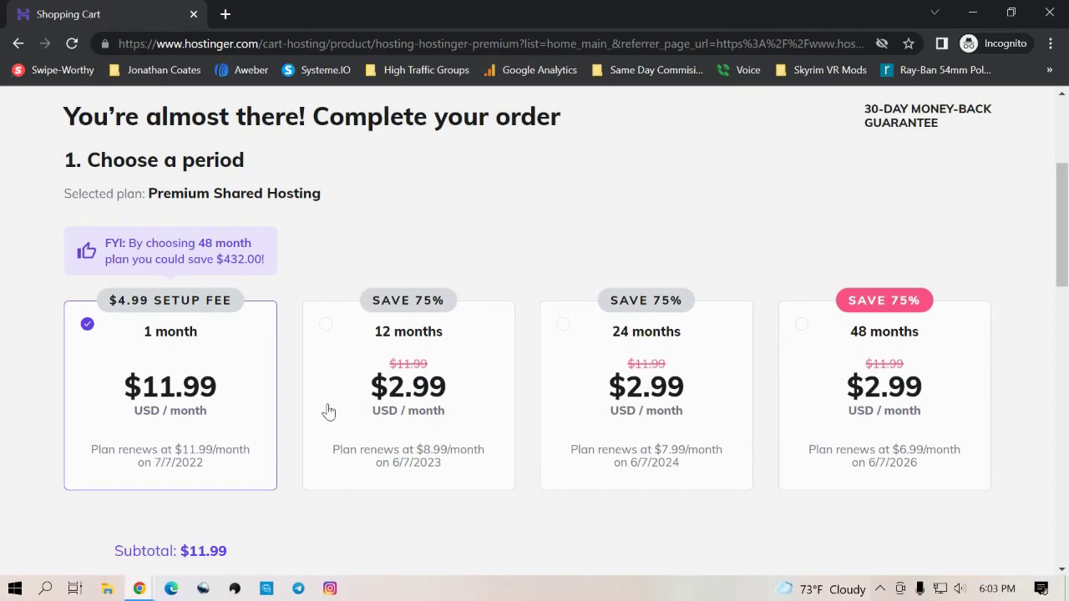
{"action": "scroll", "coordinate": [399, 413], "scroll_direction": "down", "scroll_amount": 5}
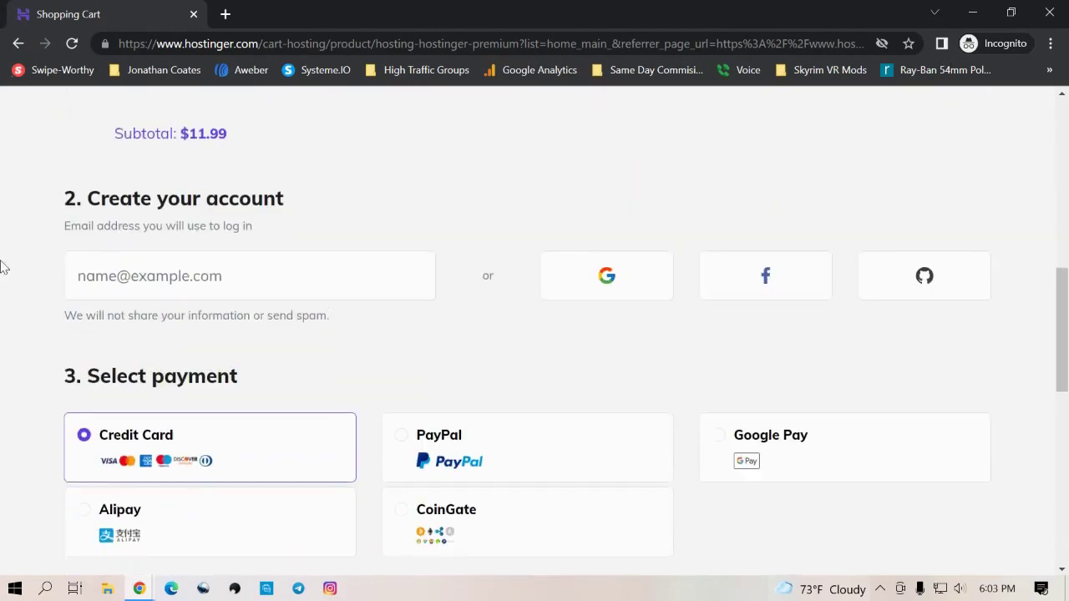
{"action": "left_click_drag", "start_coordinate": [1061, 326], "coordinate": [1049, 468]}
{"action": "scroll", "coordinate": [1049, 468], "scroll_direction": "up", "scroll_amount": 4}
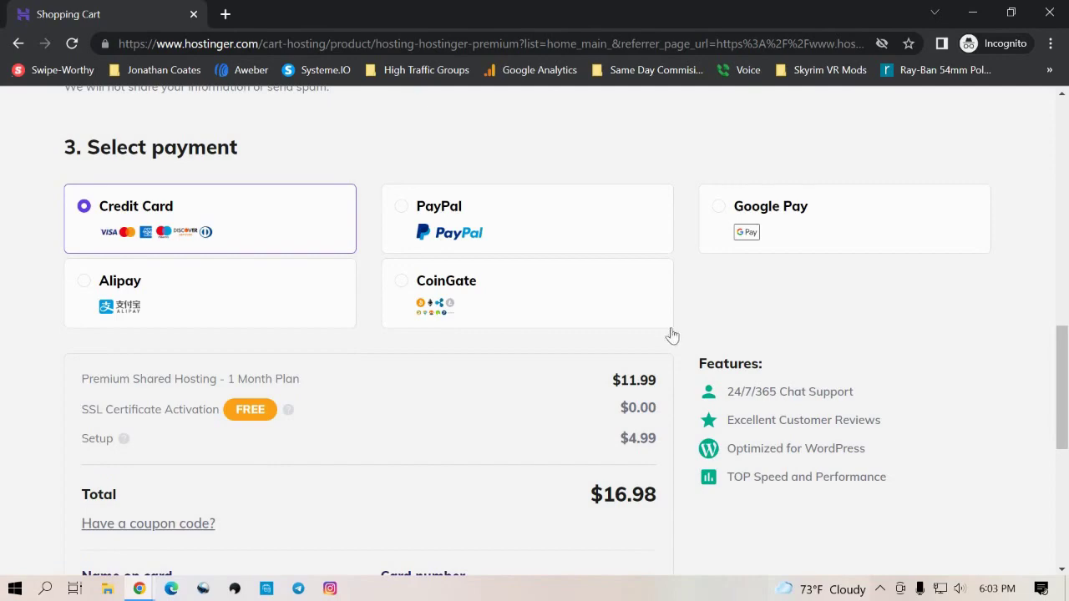
{"action": "scroll", "coordinate": [534, 359], "scroll_direction": "down", "scroll_amount": 1}
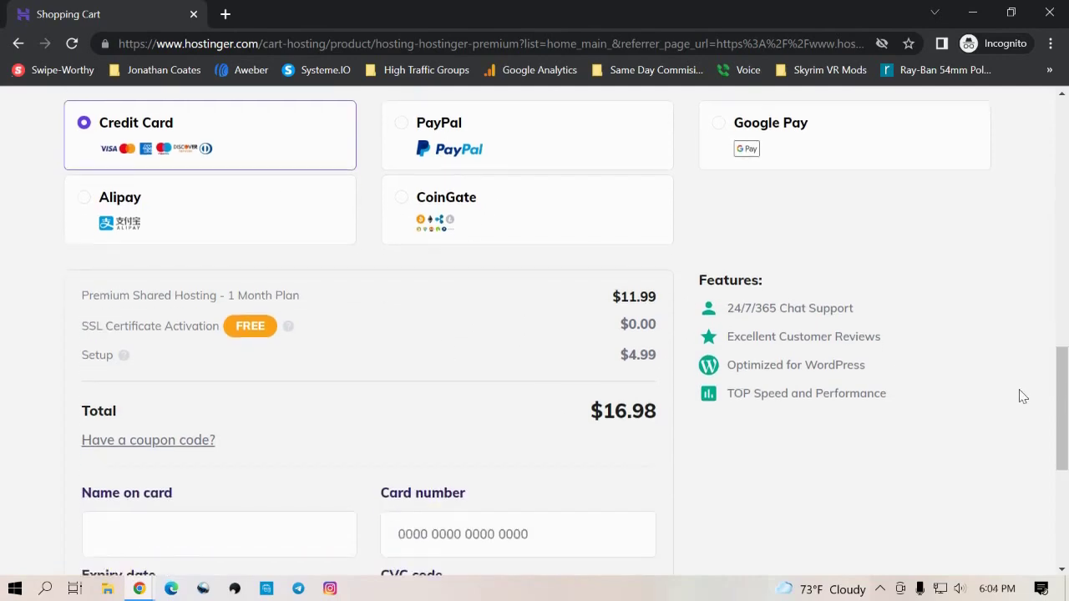
{"action": "left_click_drag", "start_coordinate": [1063, 401], "coordinate": [1060, 146]}
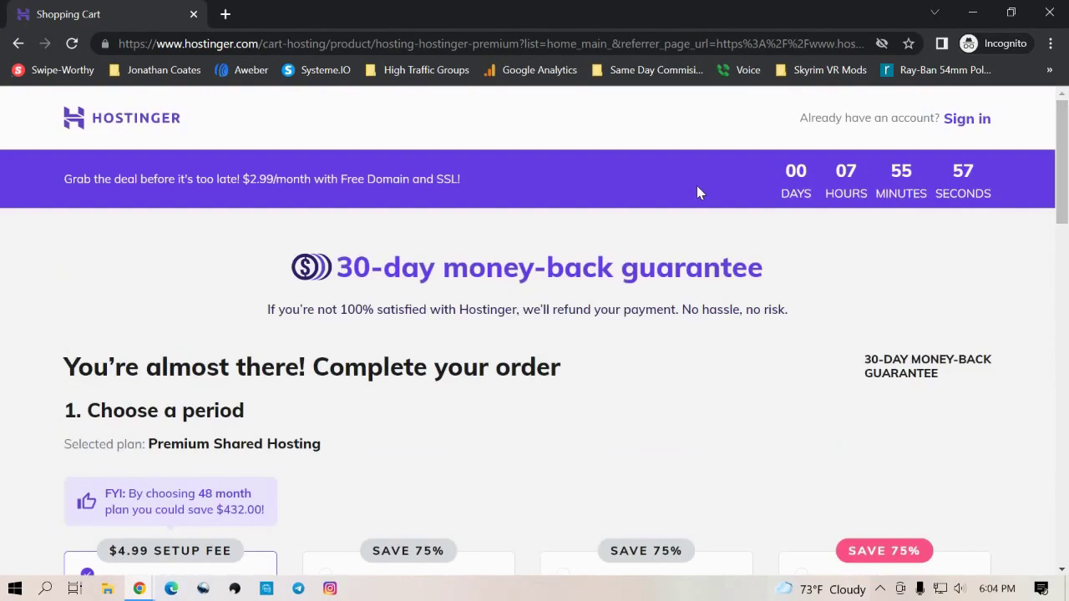
Return to the Hostinger homepage, log in to hPanel, and view Domains listing homebusinessblueprint.net
{"action": "left_click", "coordinate": [139, 588]}
{"action": "left_click", "coordinate": [572, 543]}
{"action": "left_click", "coordinate": [132, 118]}
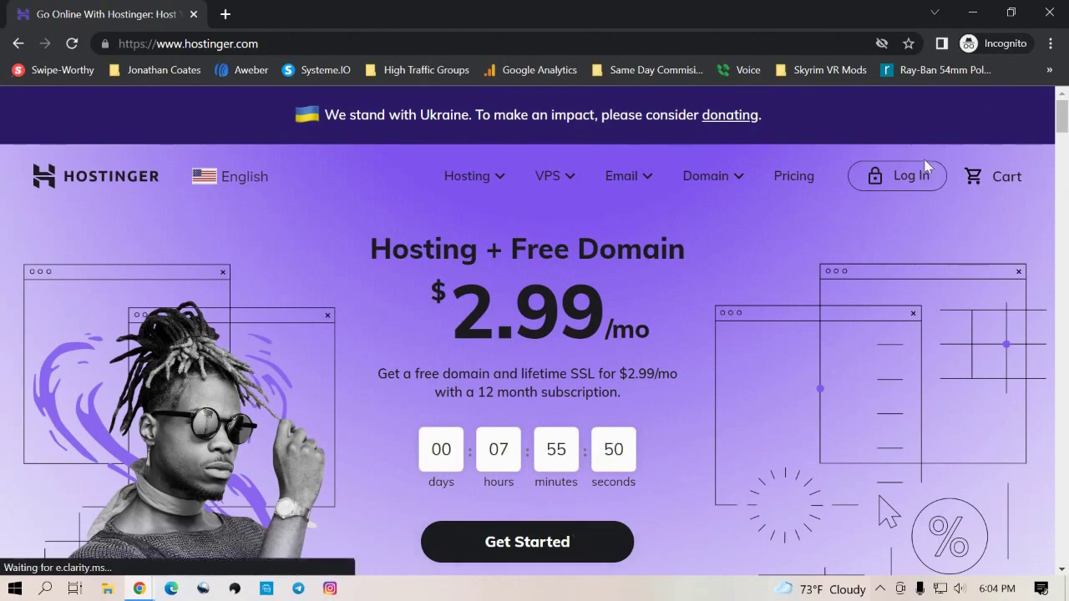
{"action": "left_click", "coordinate": [918, 172]}
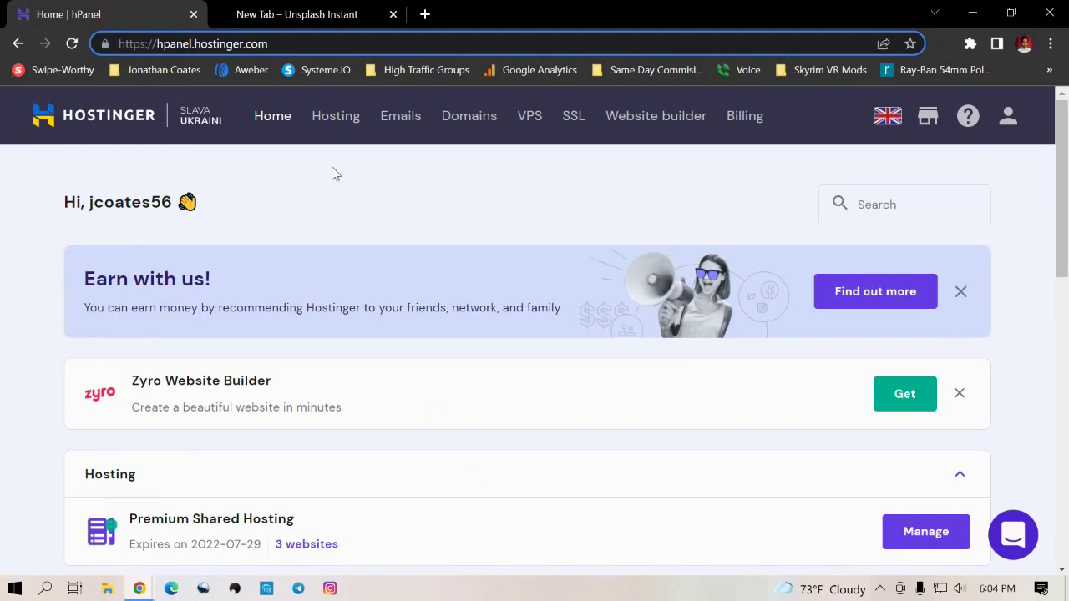
{"action": "left_click", "coordinate": [466, 121]}
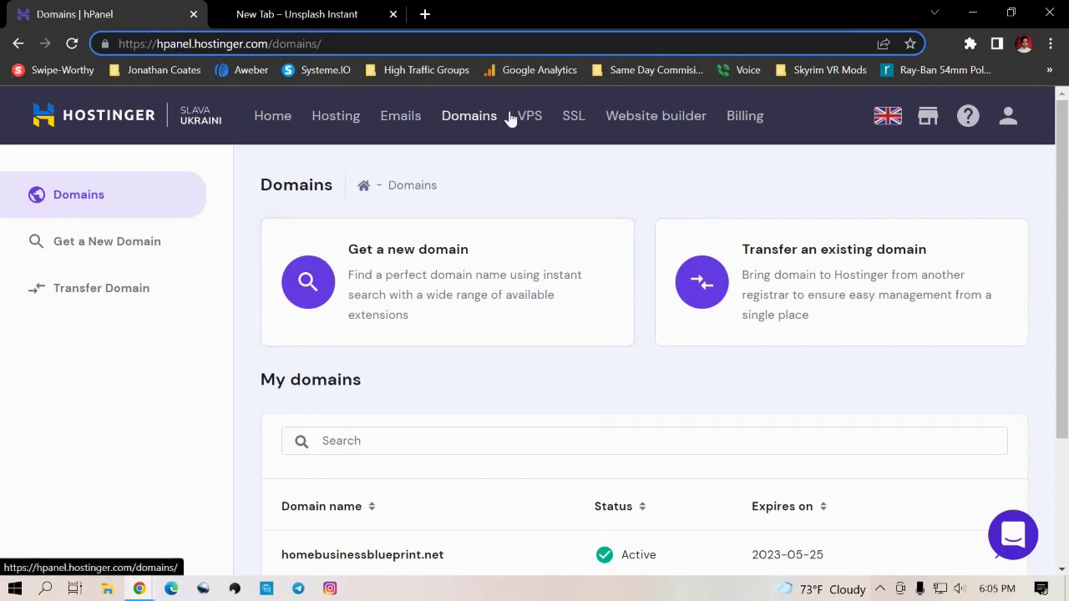
Browse the new-domain checker, then go back to the hPanel Home dashboard
{"action": "left_click", "coordinate": [432, 284]}
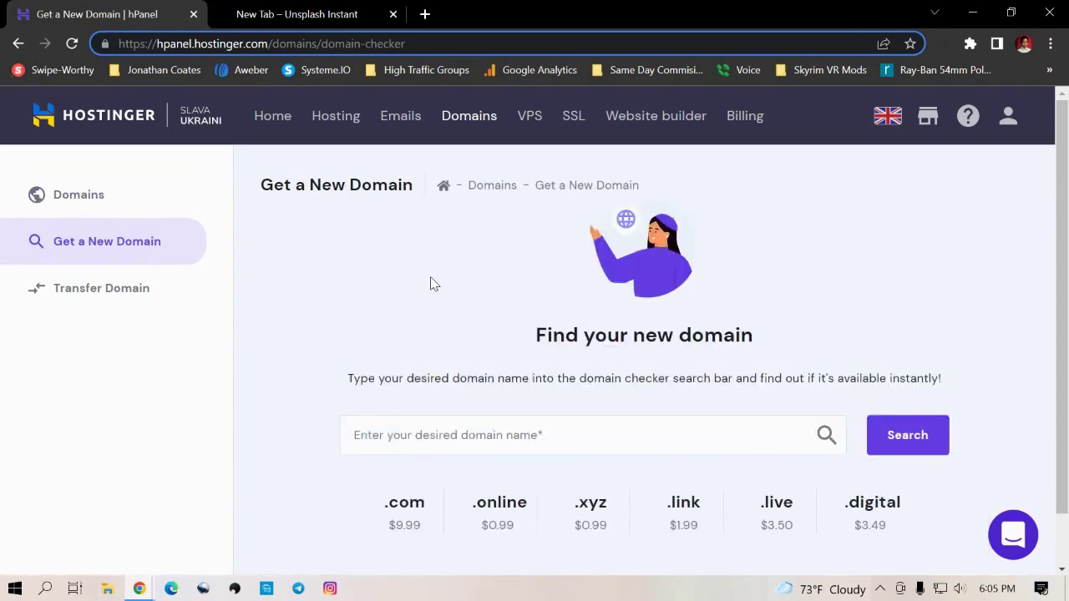
{"action": "scroll", "coordinate": [464, 356], "scroll_direction": "down", "scroll_amount": 1}
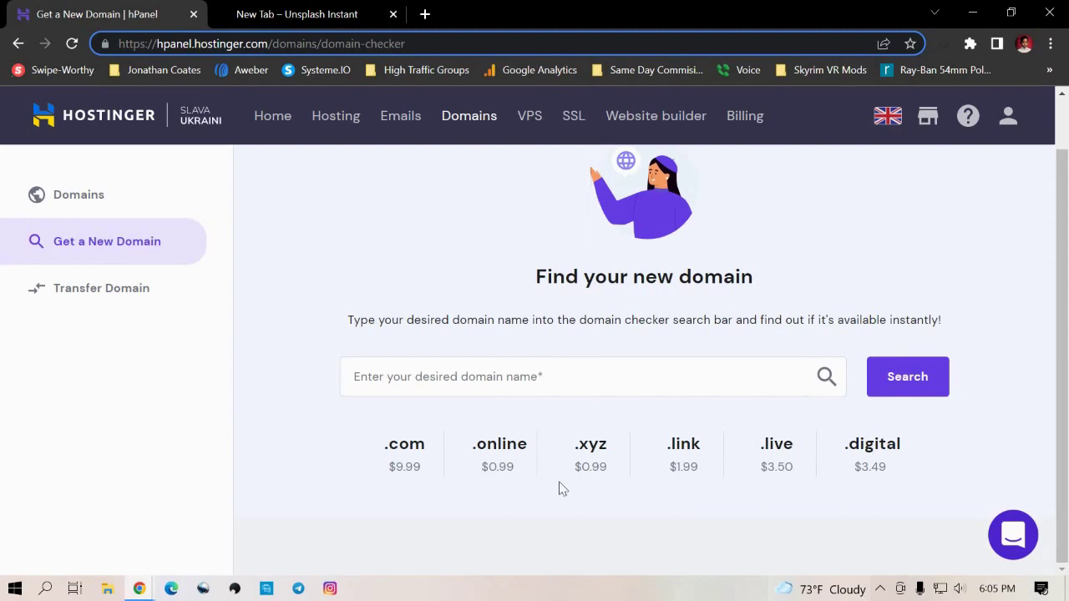
{"action": "left_click", "coordinate": [96, 115]}
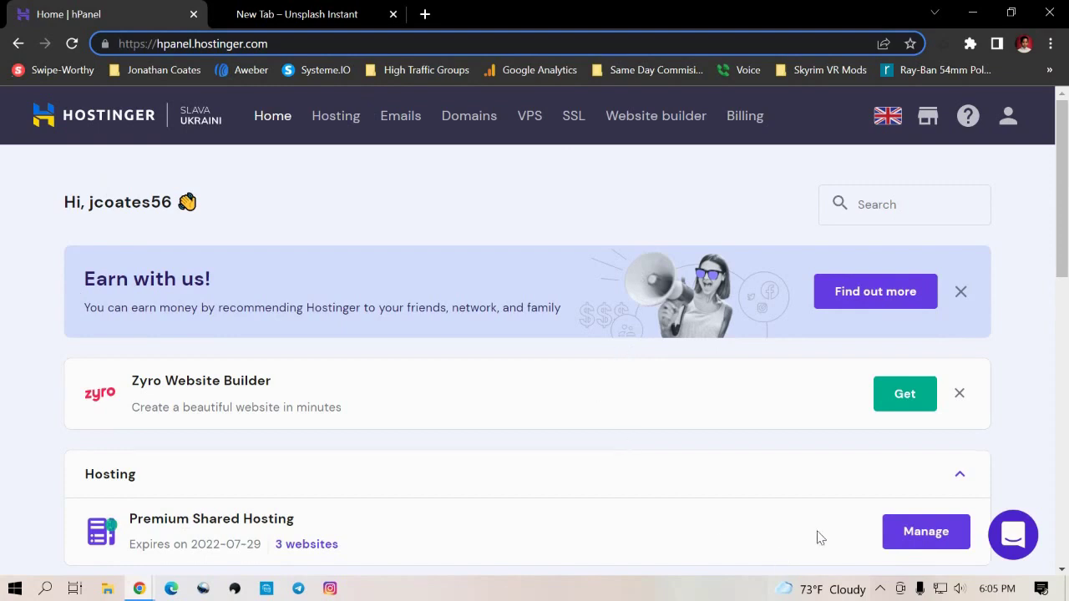
Search the domain checker for modernketoplan, finding modernketoplan.com available at $9.99/yr
{"action": "left_click", "coordinate": [18, 43]}
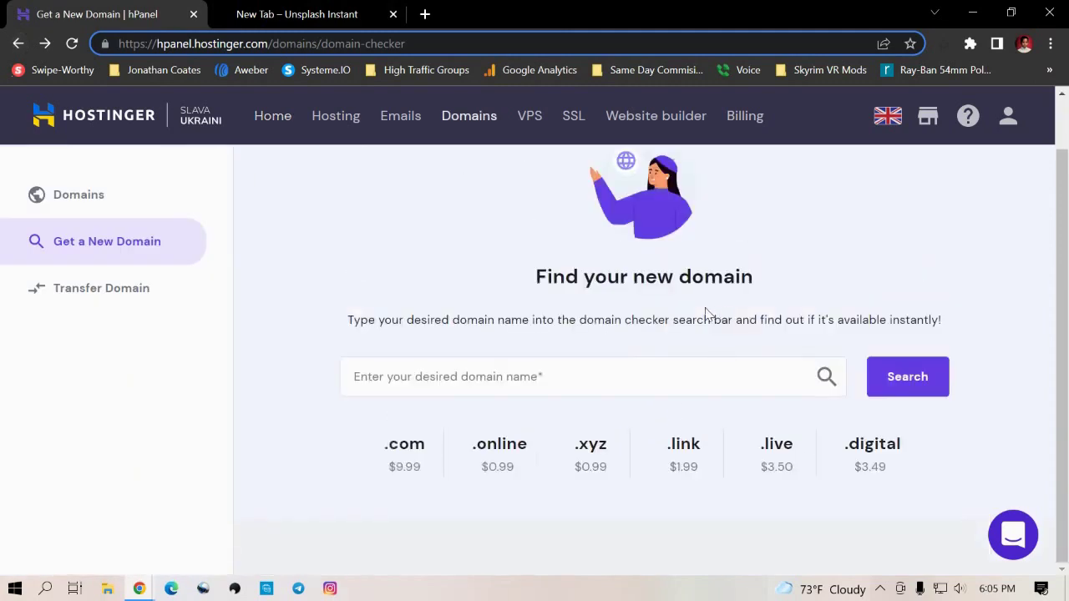
{"action": "left_click", "coordinate": [581, 383]}
{"action": "type", "text": "moder"}
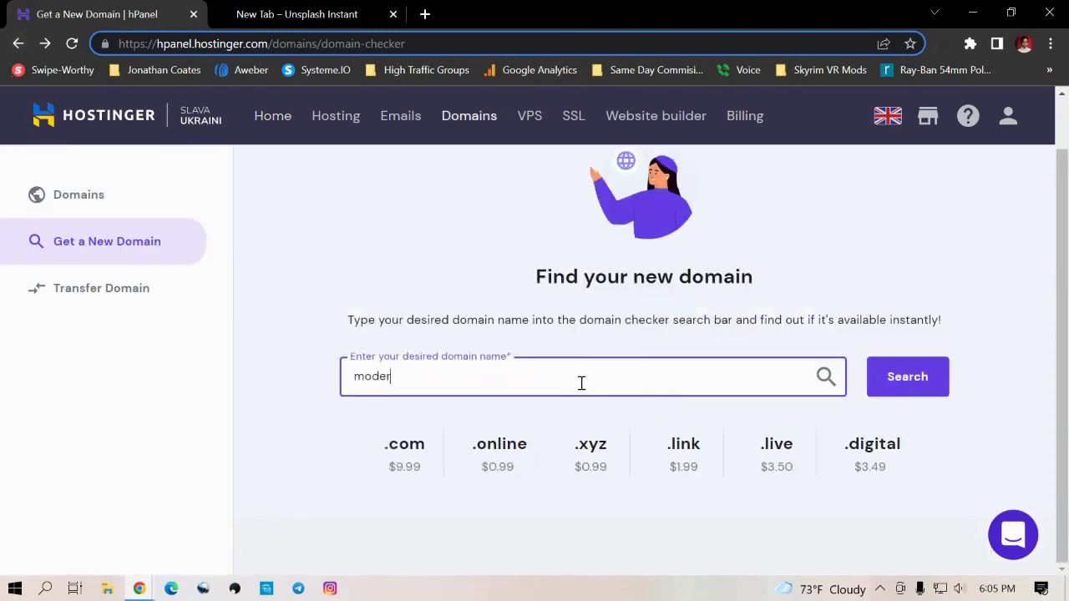
{"action": "type", "text": "nkety"}
{"action": "type", "text": "plan"}
{"action": "key", "text": "Return"}
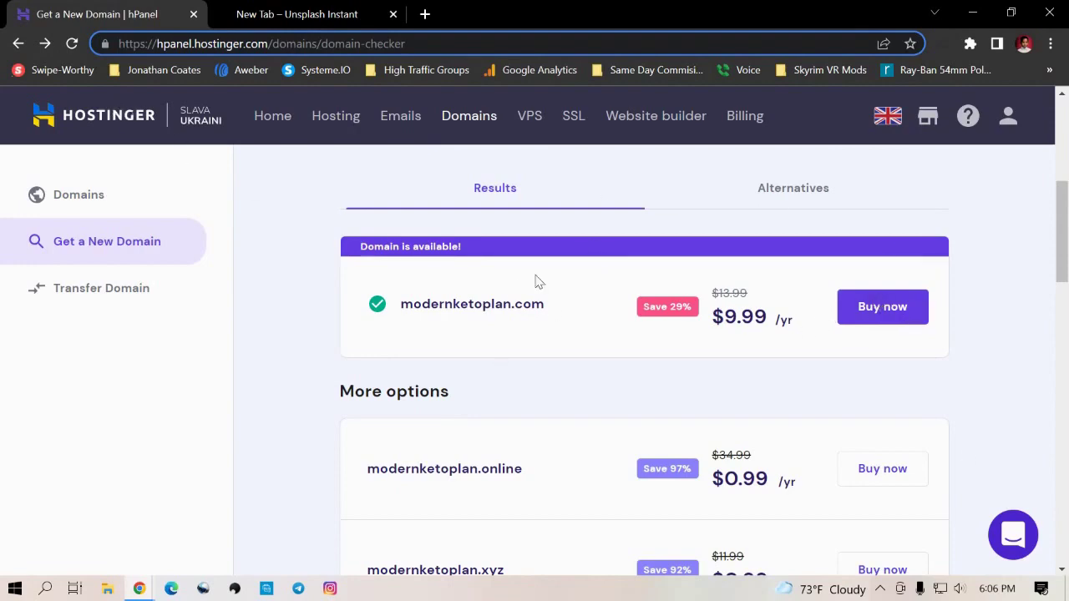
Manage the Premium Shared Hosting plan and open the modernketoplan.net hosting account from the websites list
{"action": "left_click", "coordinate": [111, 117]}
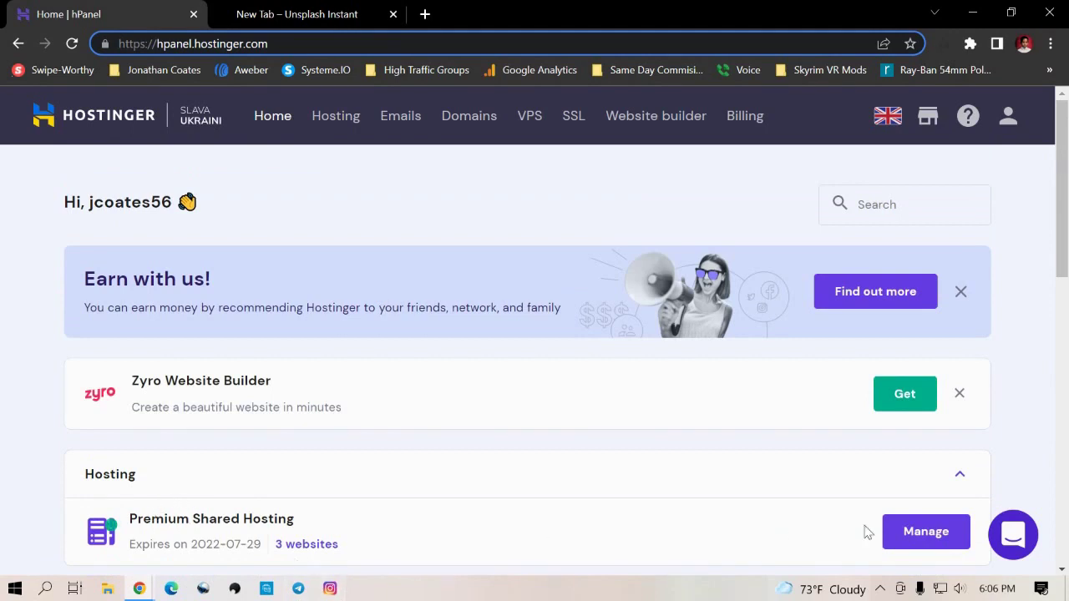
{"action": "left_click", "coordinate": [945, 540]}
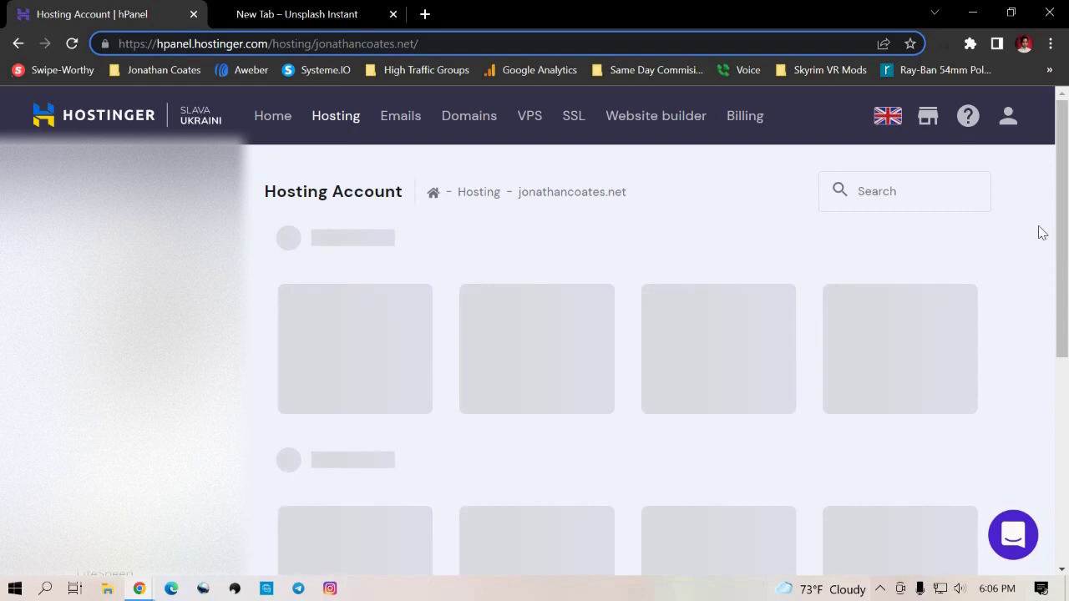
{"action": "left_click", "coordinate": [1066, 180]}
{"action": "left_click_drag", "start_coordinate": [1066, 180], "coordinate": [1066, 268]}
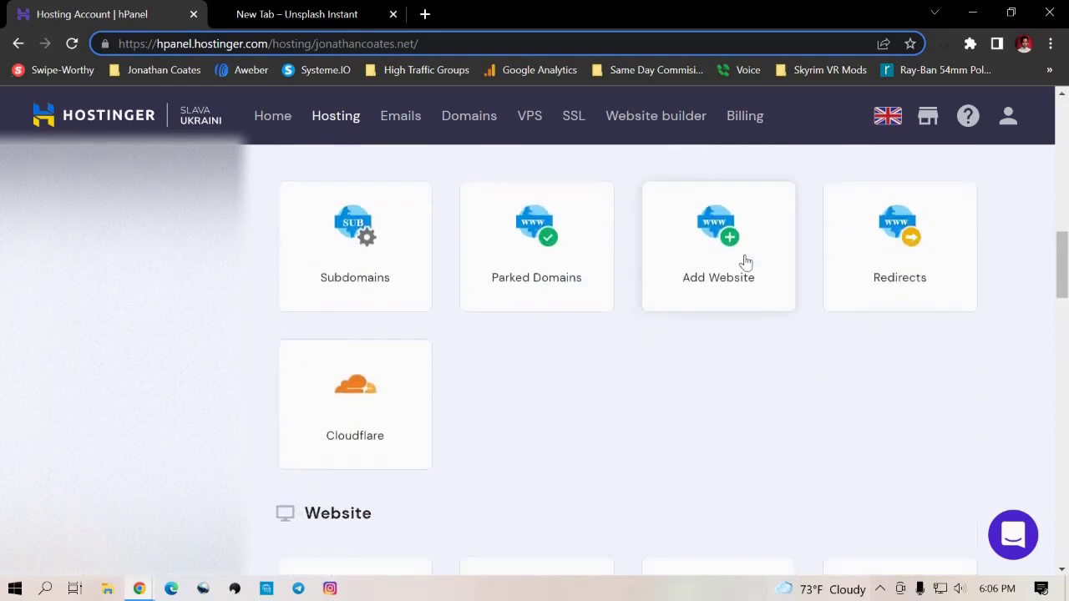
{"action": "left_click", "coordinate": [715, 219]}
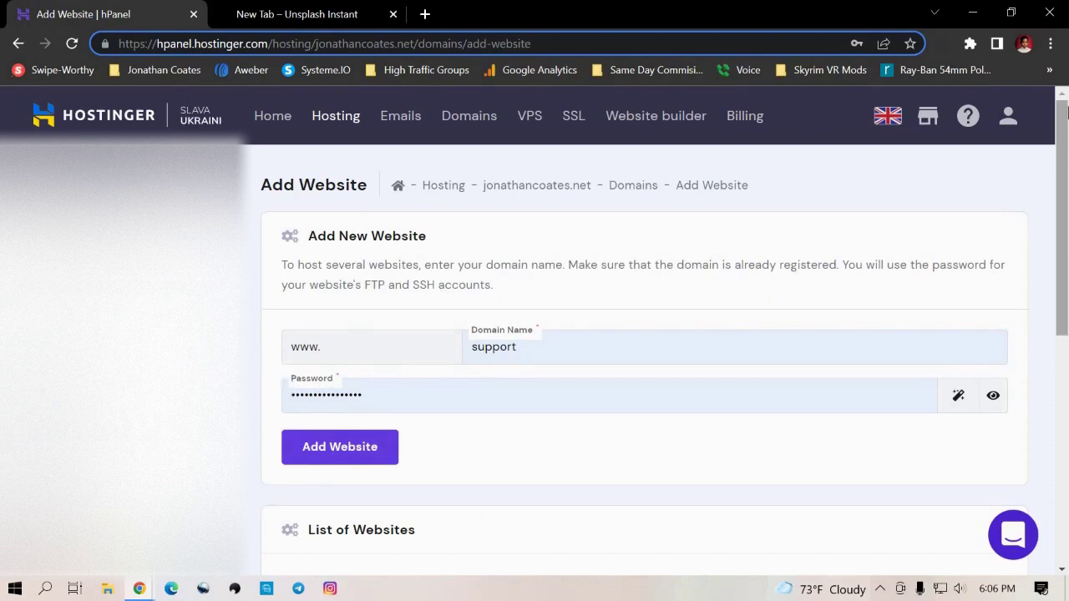
{"action": "left_click_drag", "start_coordinate": [1063, 111], "coordinate": [1062, 260]}
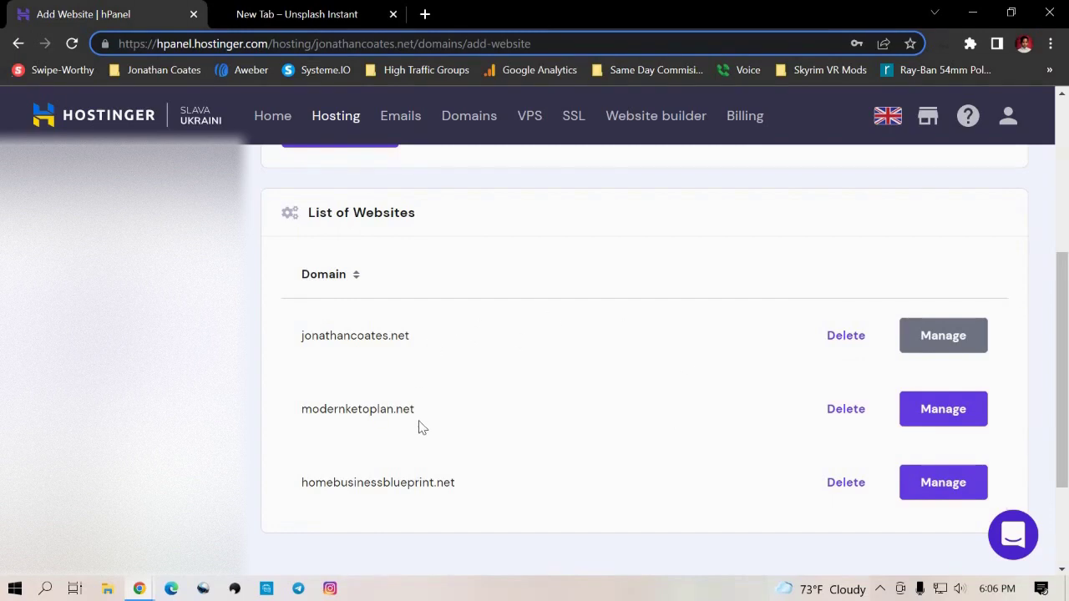
{"action": "left_click", "coordinate": [973, 415]}
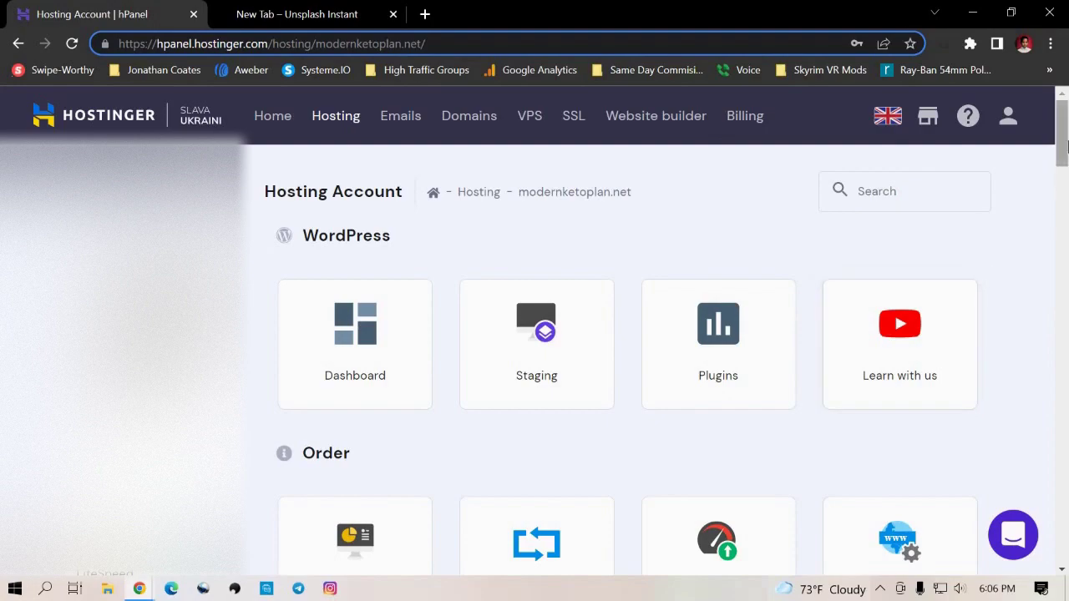
Open Email Accounts and select the modernketoplan.net domain, showing 1 of 100 accounts used
{"action": "left_click_drag", "start_coordinate": [1063, 146], "coordinate": [1065, 237]}
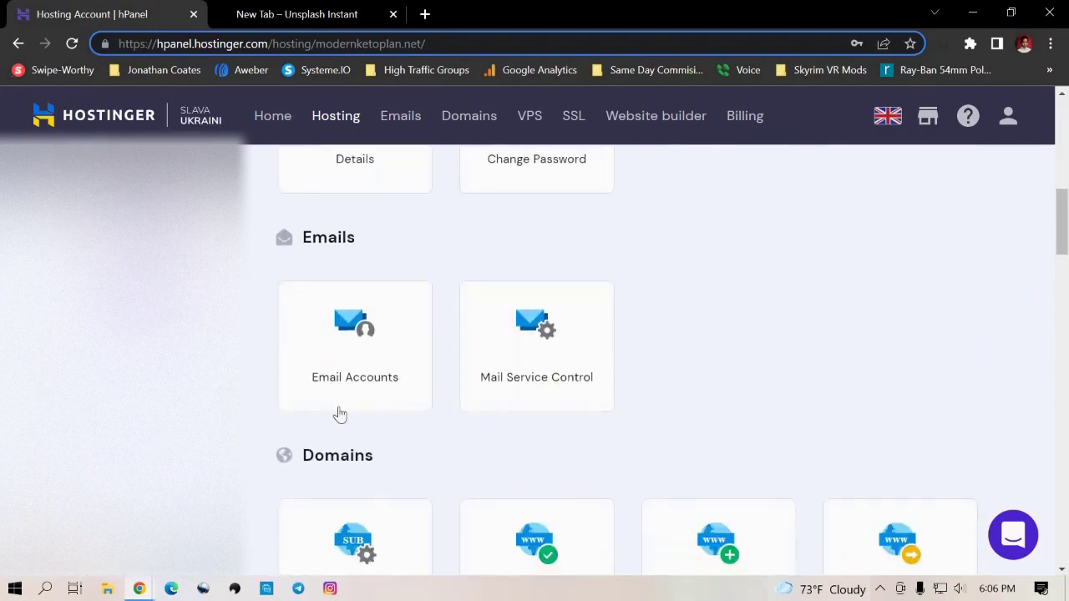
{"action": "left_click", "coordinate": [321, 325]}
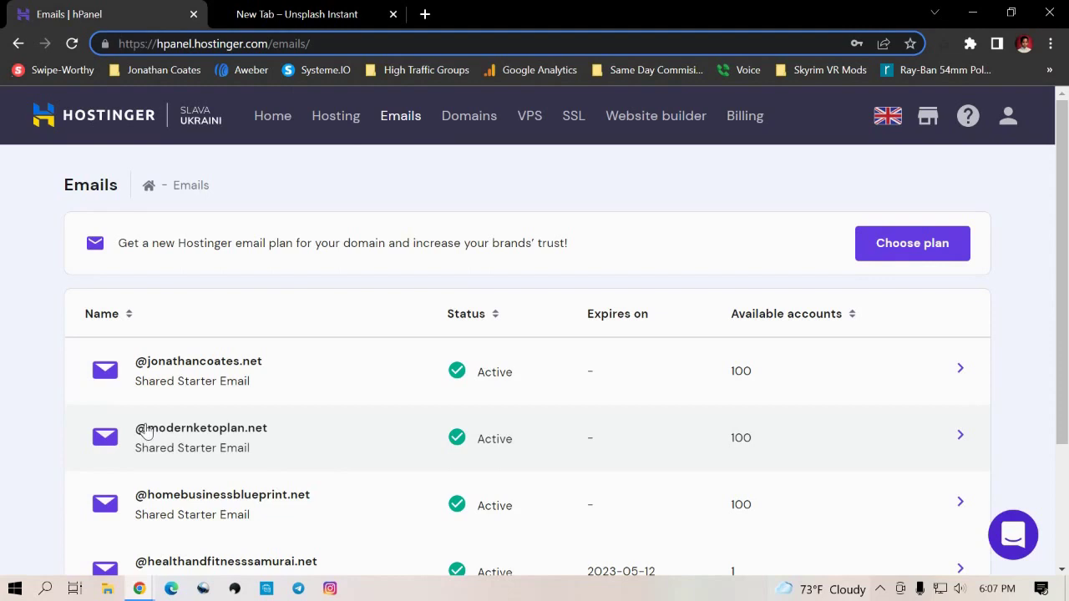
{"action": "left_click", "coordinate": [211, 433]}
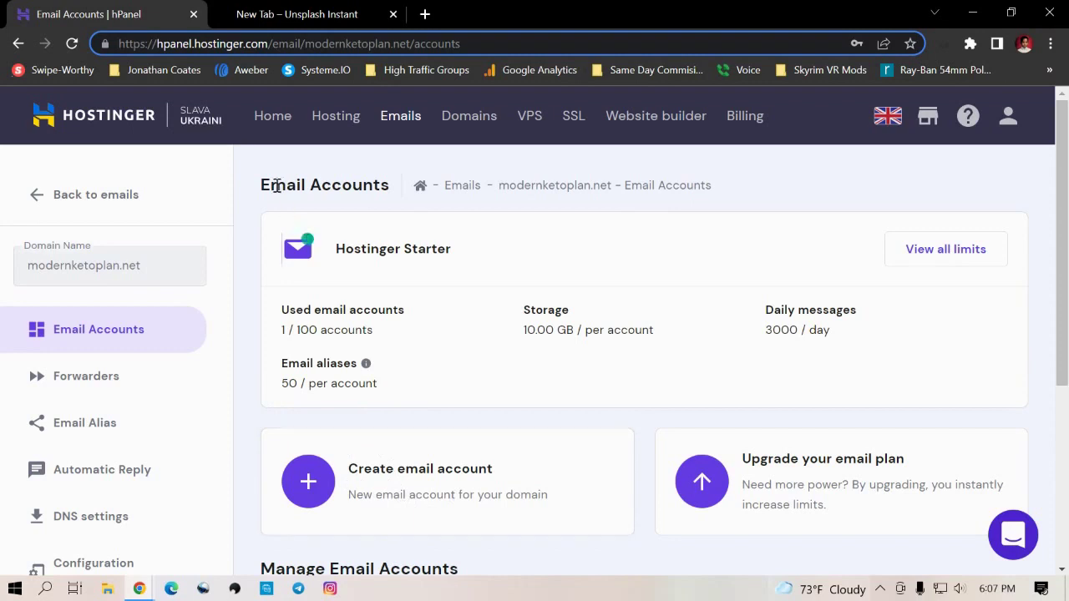
Create a support email account on modernketoplan.net with an autofilled compliant password, then close the dialog
{"action": "left_click", "coordinate": [357, 499]}
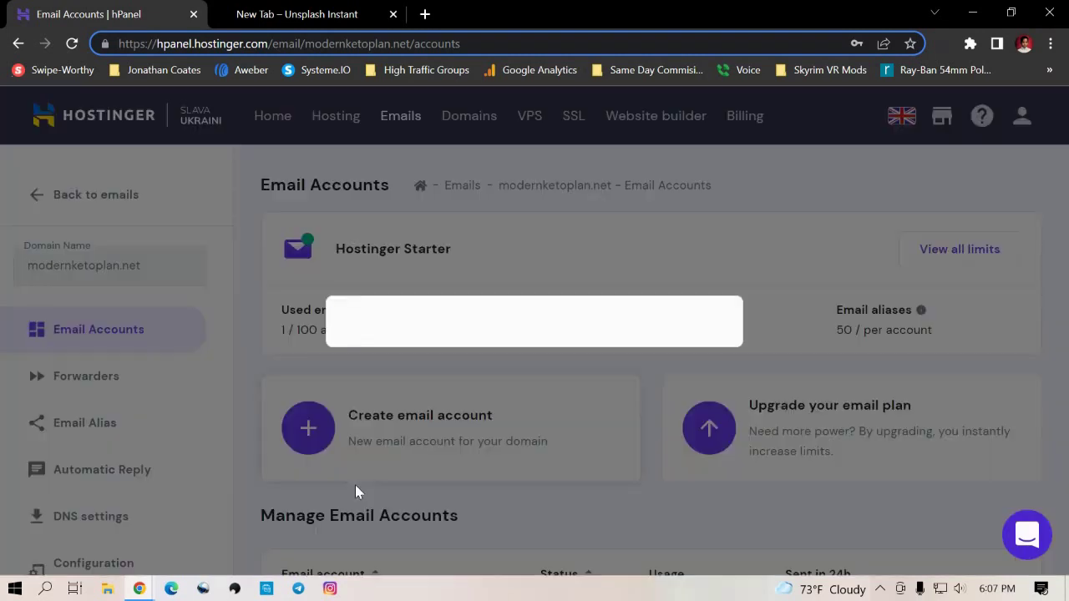
{"action": "left_click", "coordinate": [503, 315]}
{"action": "left_click", "coordinate": [479, 330]}
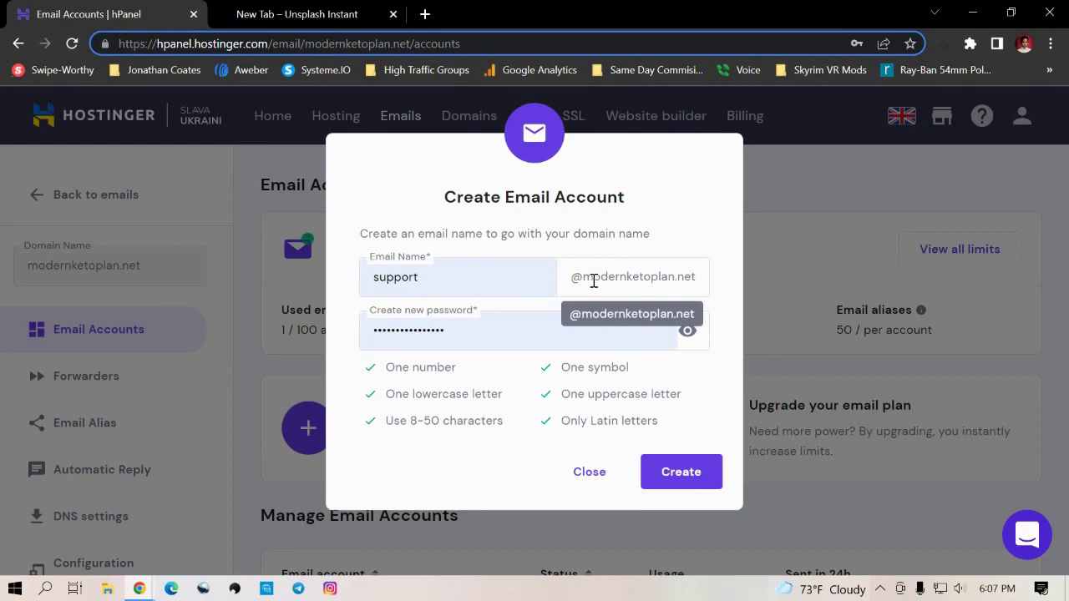
{"action": "left_click", "coordinate": [493, 280]}
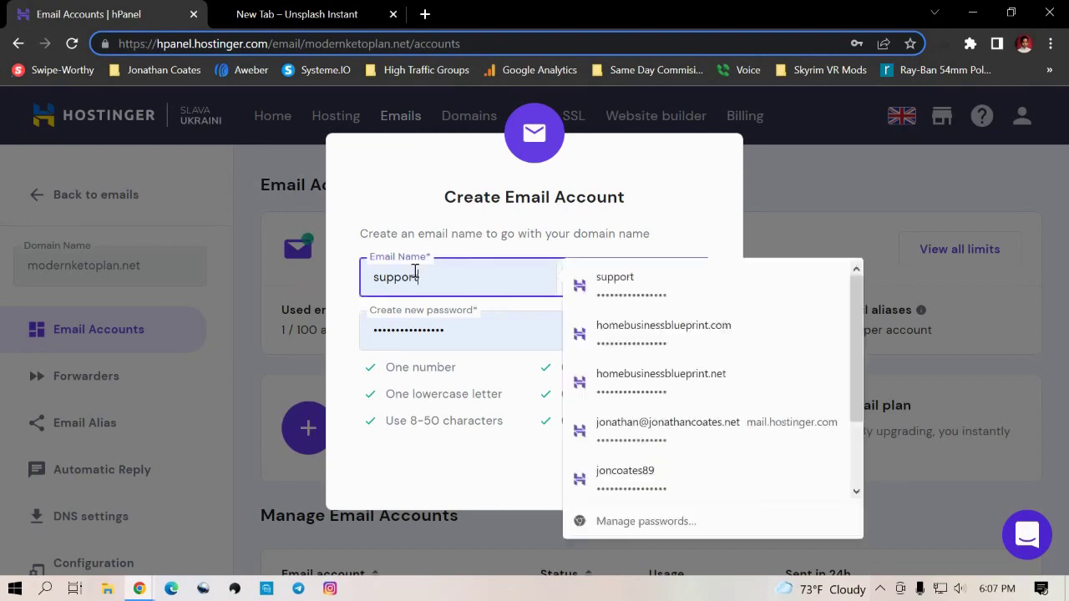
{"action": "double_click", "coordinate": [493, 281]}
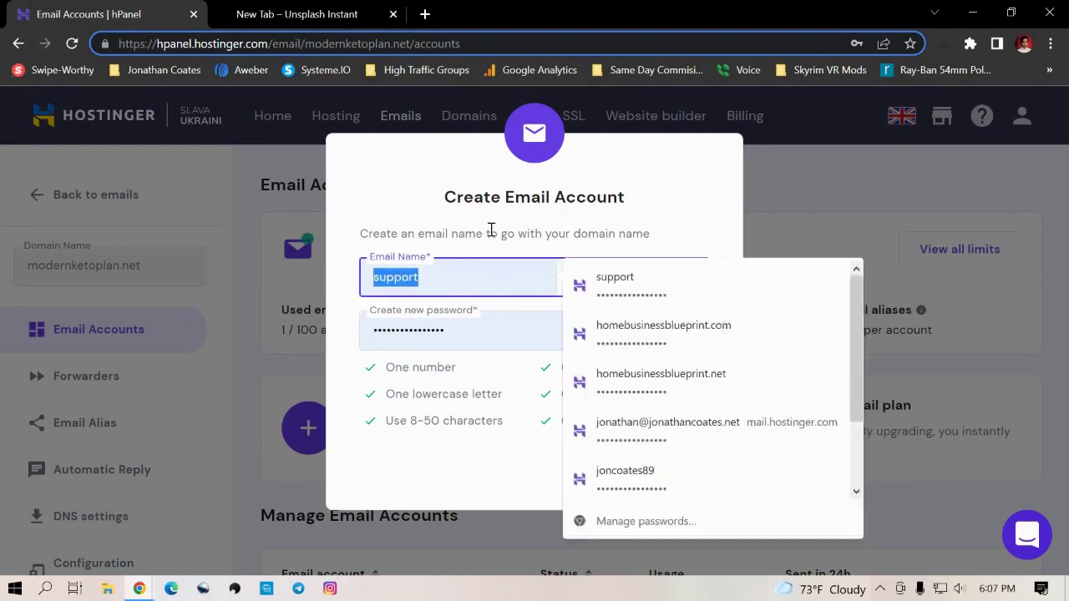
{"action": "left_click", "coordinate": [654, 163]}
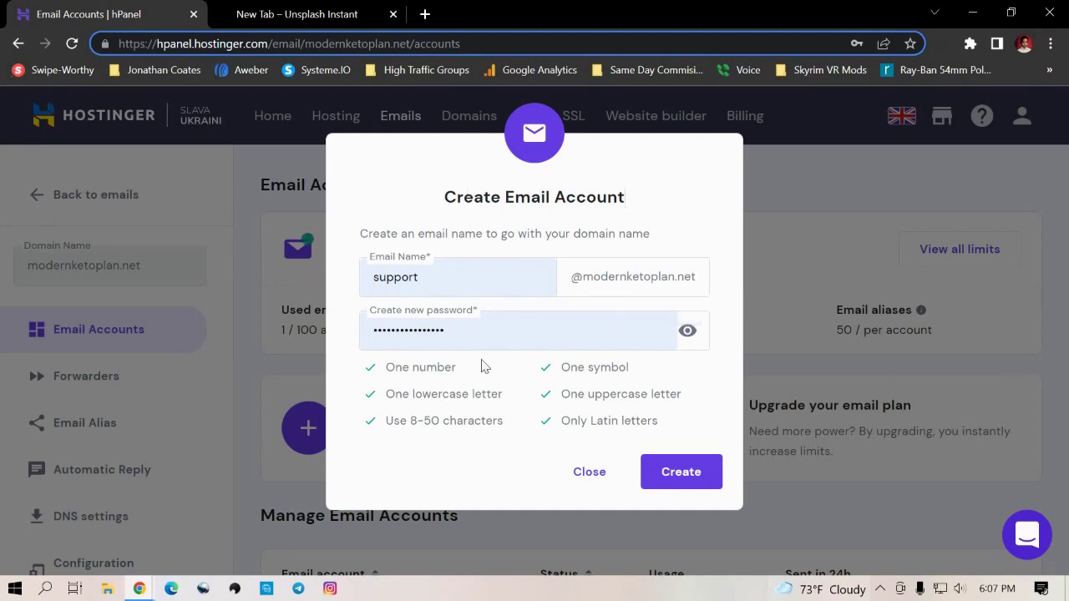
{"action": "left_click", "coordinate": [587, 472]}
Log in to Webmail with the prefilled support mailbox address and saved password
{"action": "left_click_drag", "start_coordinate": [1064, 206], "coordinate": [1065, 334]}
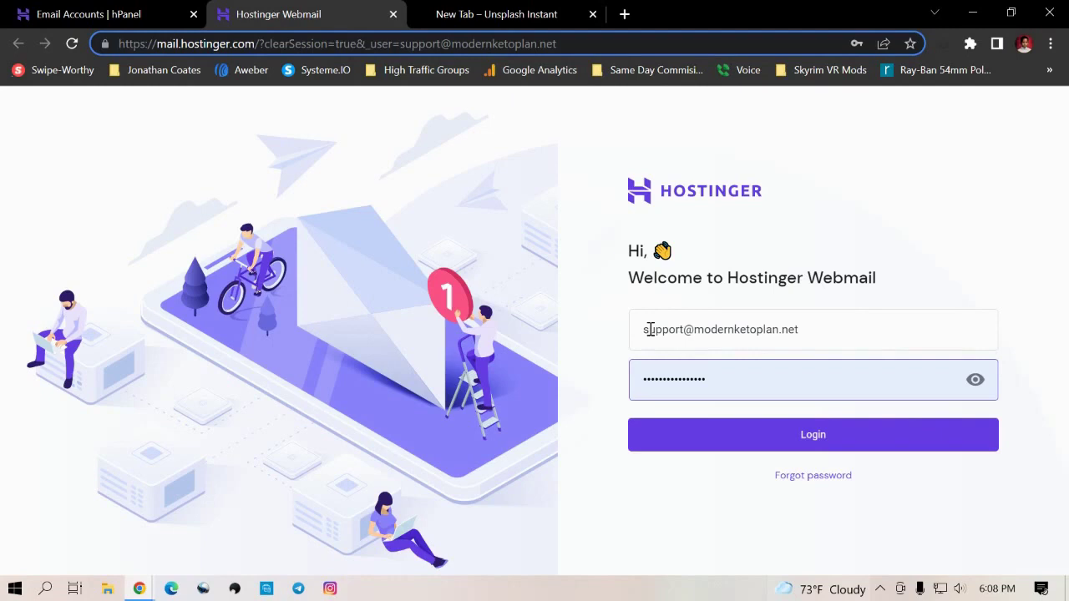
{"action": "left_click", "coordinate": [647, 332]}
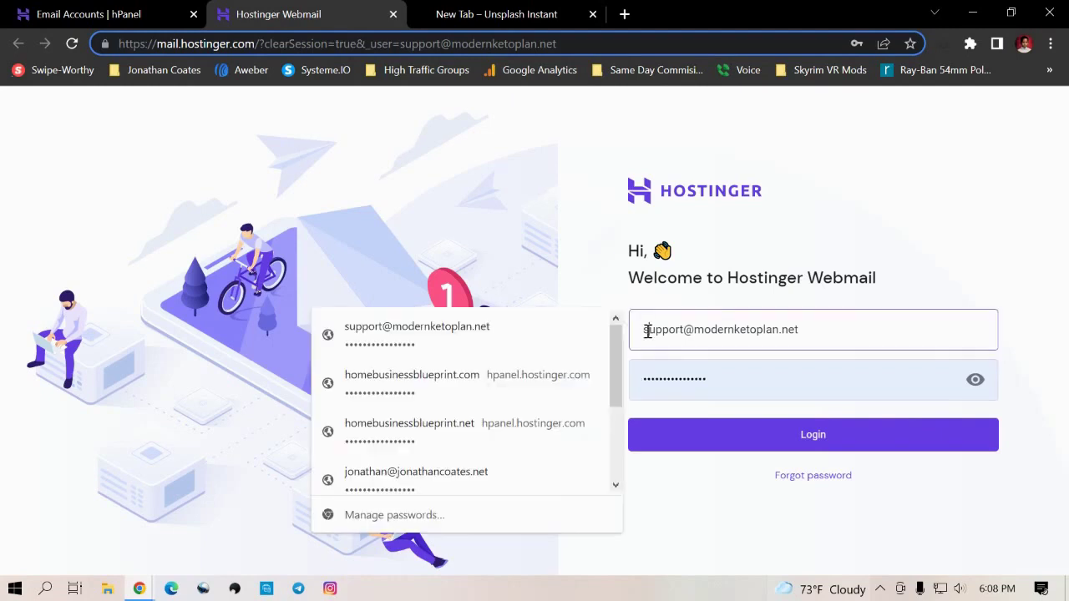
{"action": "left_click_drag", "start_coordinate": [647, 332], "coordinate": [867, 338]}
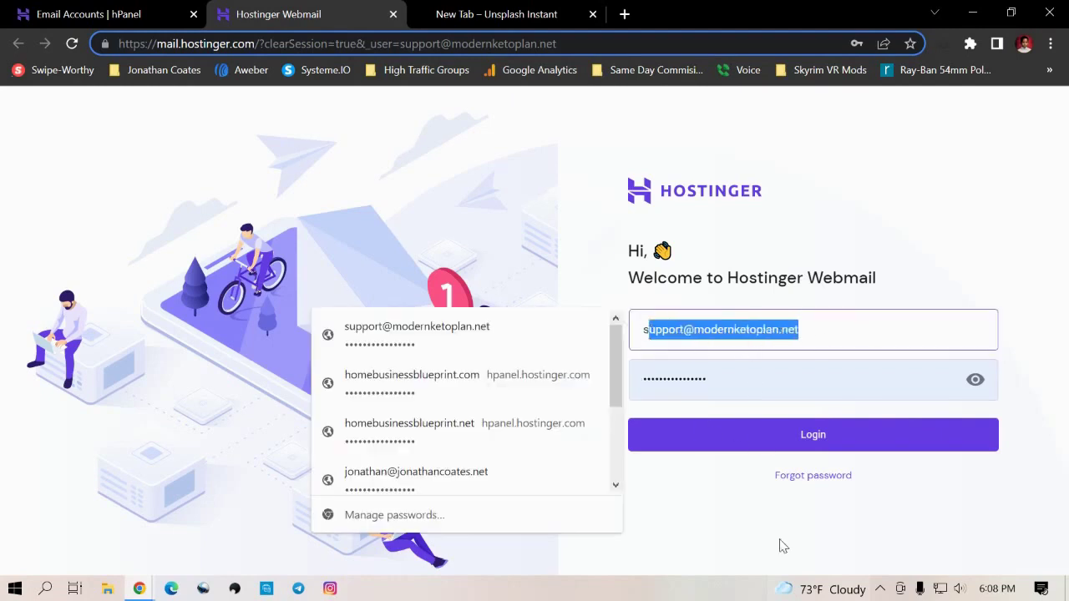
{"action": "left_click", "coordinate": [696, 508]}
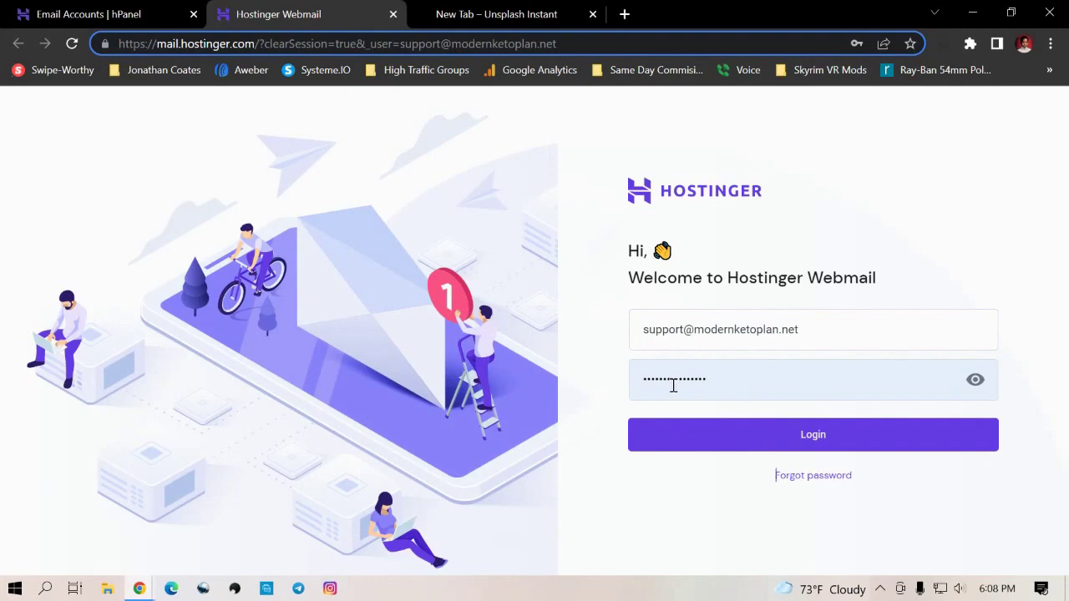
{"action": "left_click", "coordinate": [814, 447]}
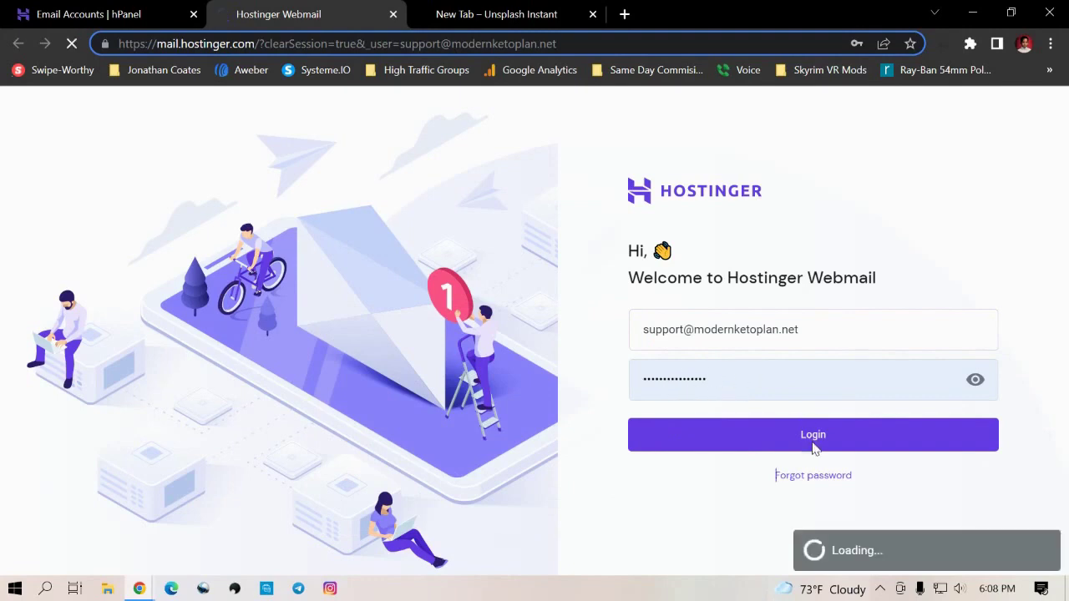